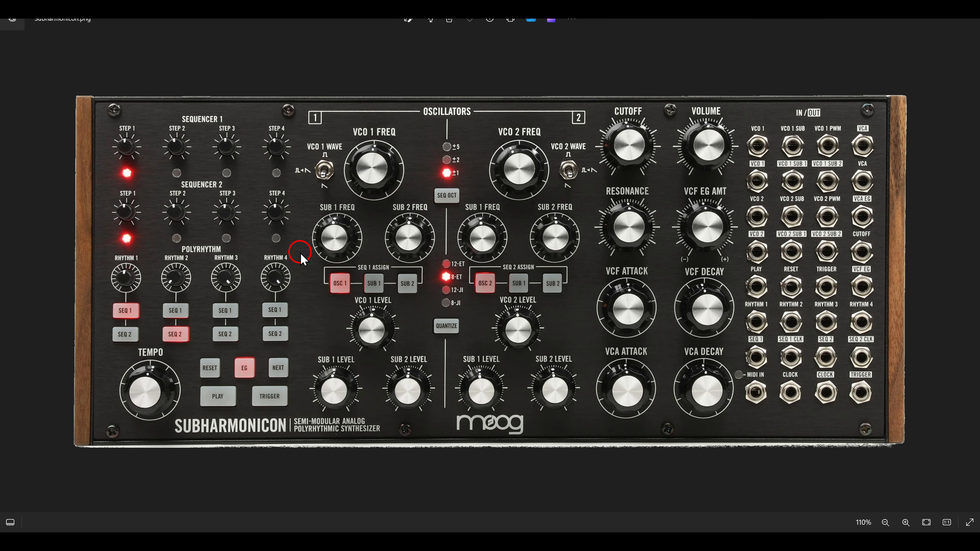
Step: Read the sequencer-building sections 5 to 7 of the Bitwig Tips and Tricks document, including the clock and dual-sequencer ideas
key(alt+Tab)
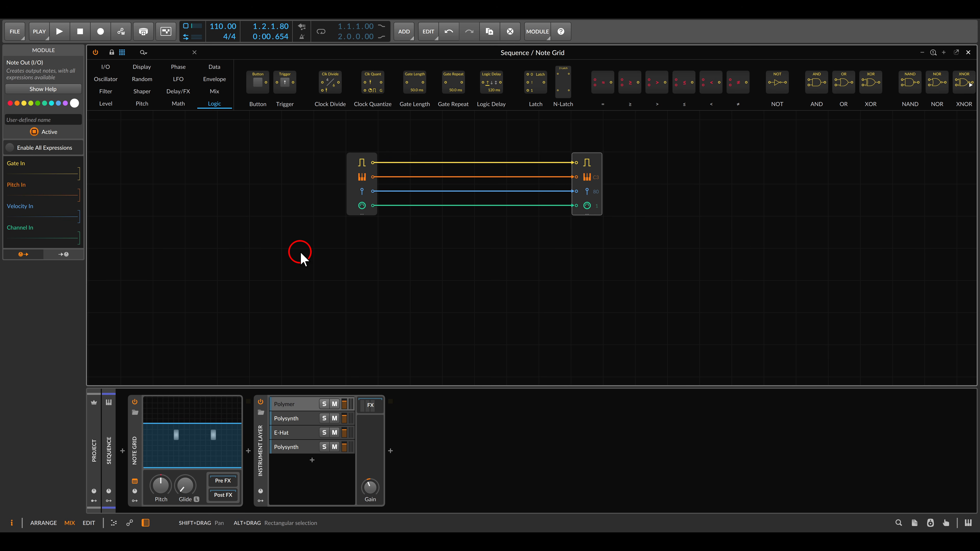
key(alt+Tab)
scroll(497, 276, down, 5)
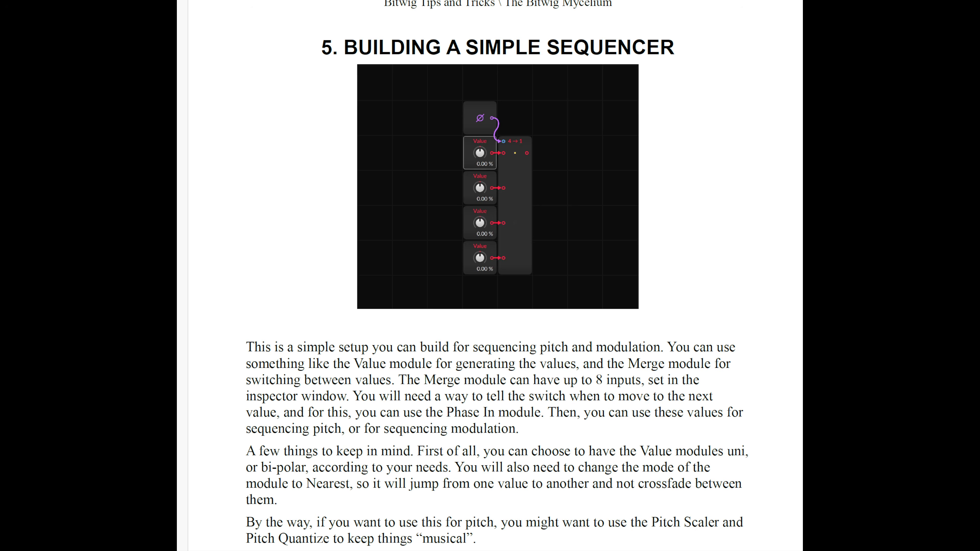
scroll(496, 276, down, 11)
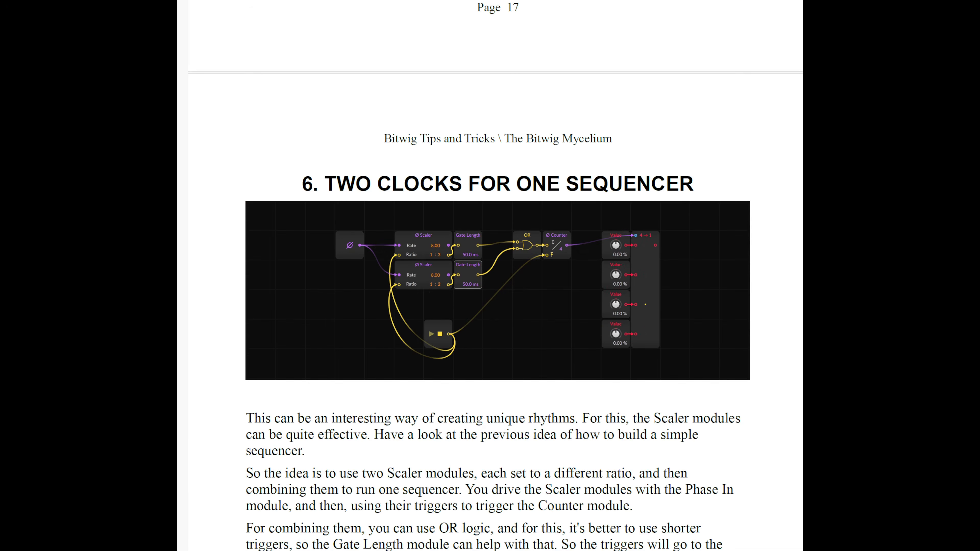
scroll(496, 276, down, 10)
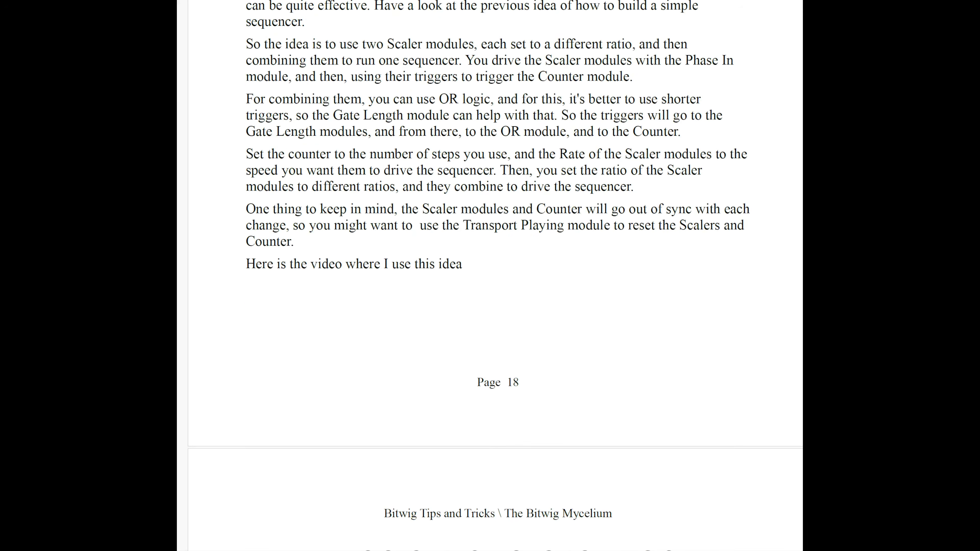
scroll(496, 276, down, 9)
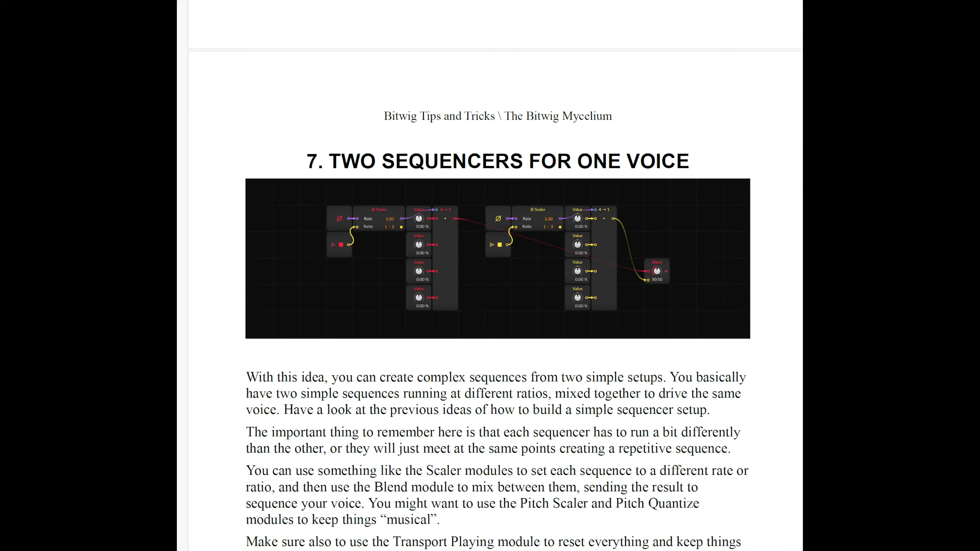
scroll(497, 276, down, 7)
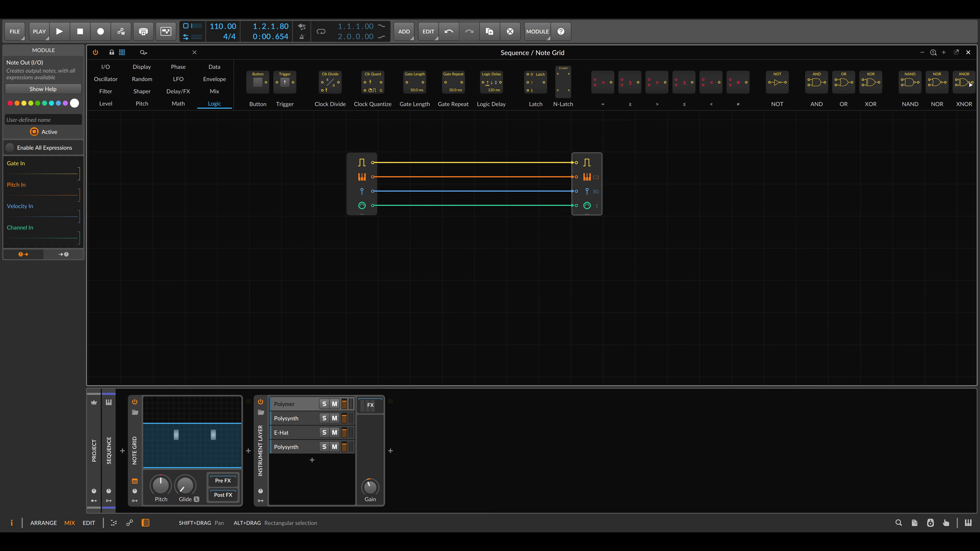
Step: Set the Note Grid device's voices to Mono
click(130, 451)
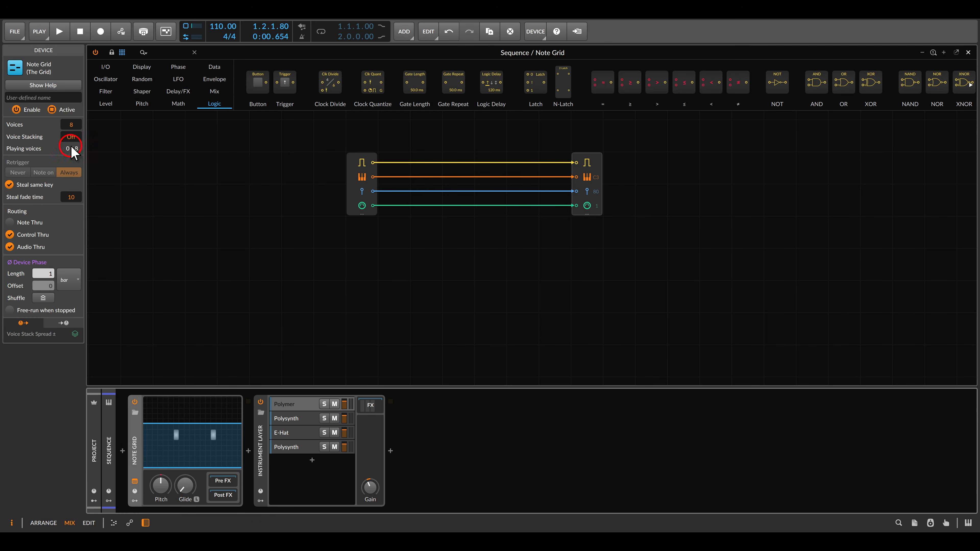
drag(68, 125, 71, 133)
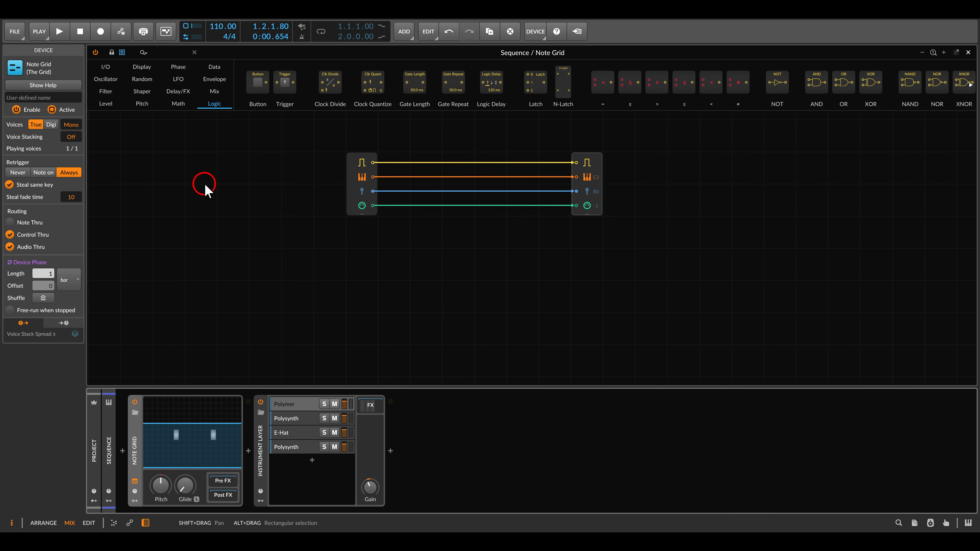
Step: Add a Value module in the empty area below the note input and output modules and make it bipolar
scroll(302, 291, up, 2)
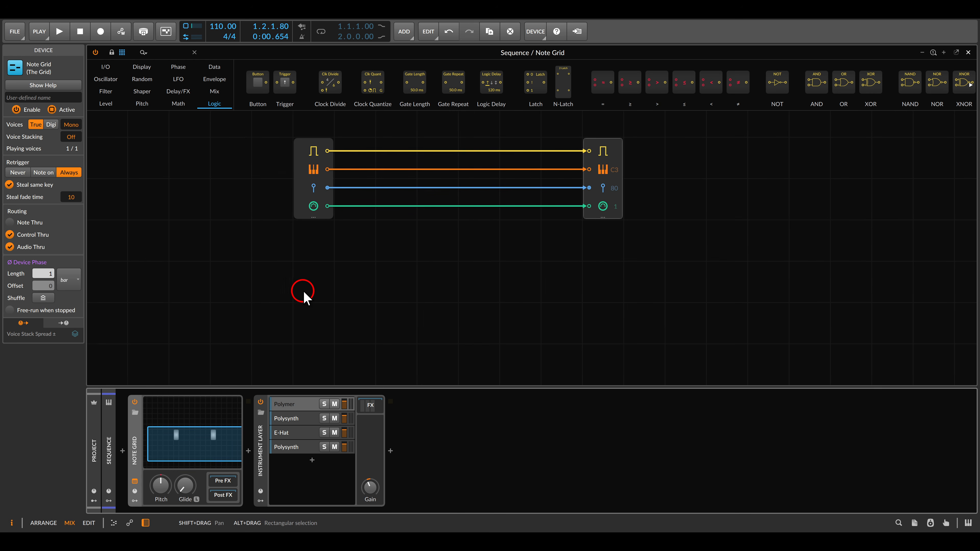
click(105, 104)
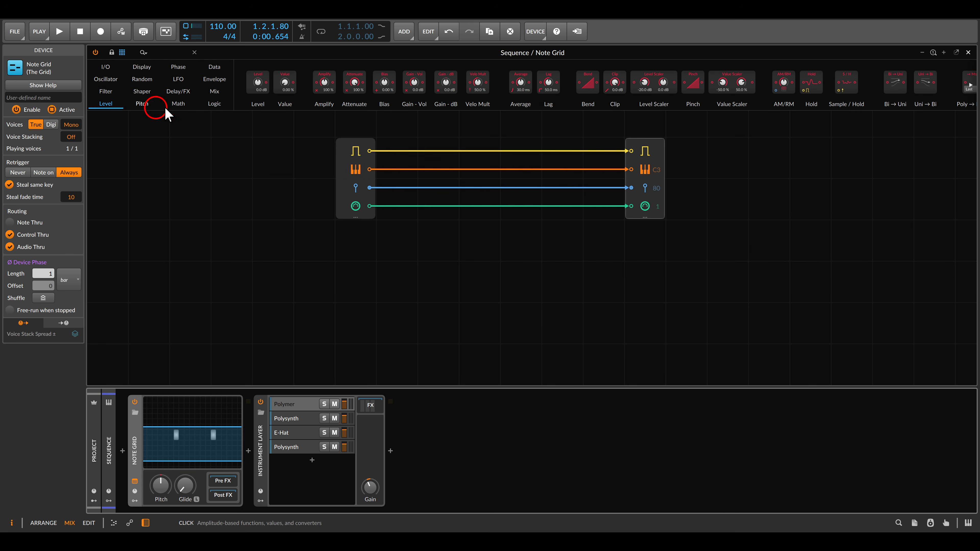
drag(285, 83, 327, 283)
scroll(361, 300, up, 3)
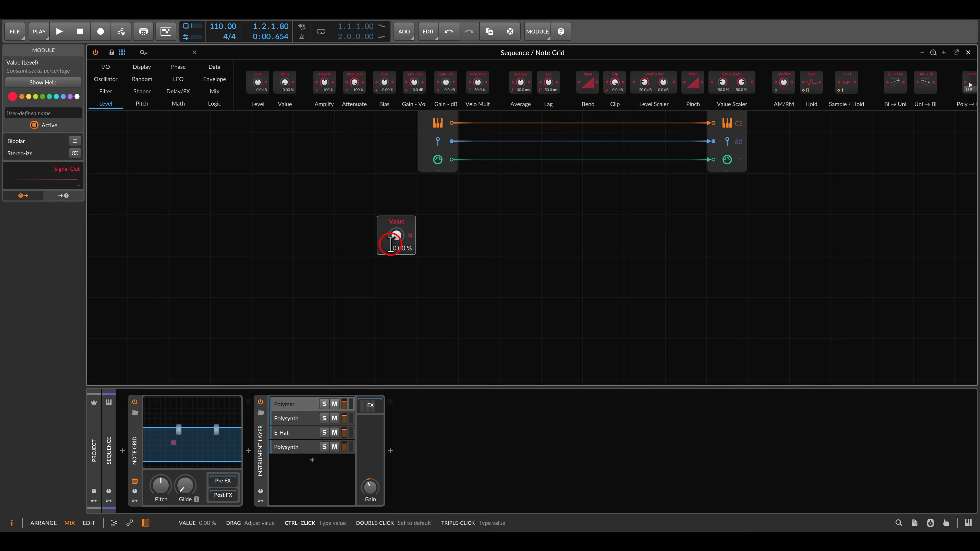
click(76, 140)
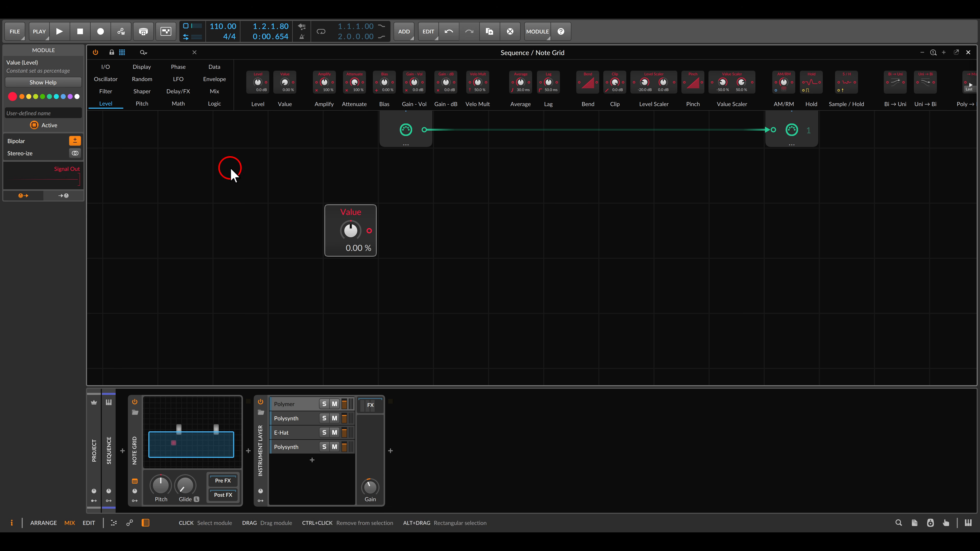
Step: Name the Value module "Step A1"
click(58, 113)
text(S)
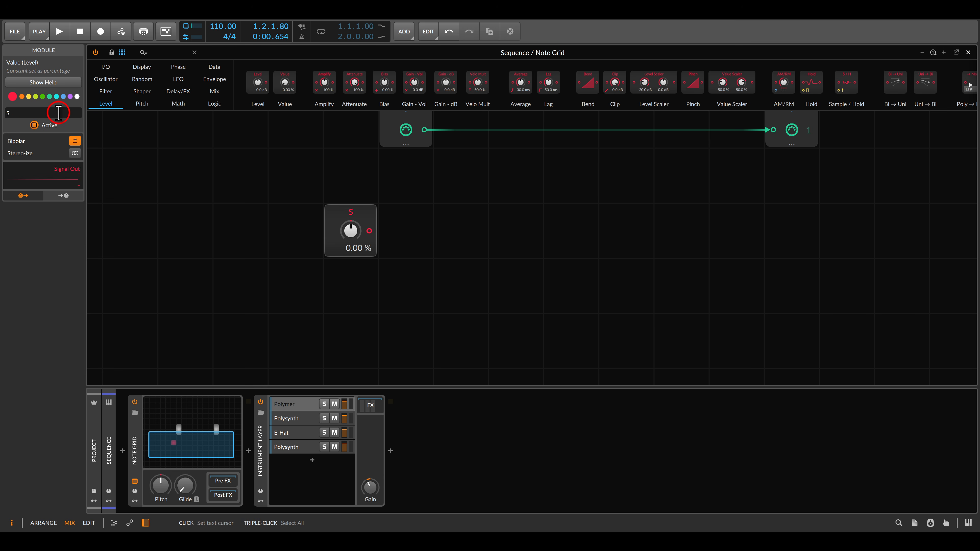
text(tep A1)
Step: Duplicate the Step A1 module three times to form a vertical column of four
scroll(274, 286, down, 1)
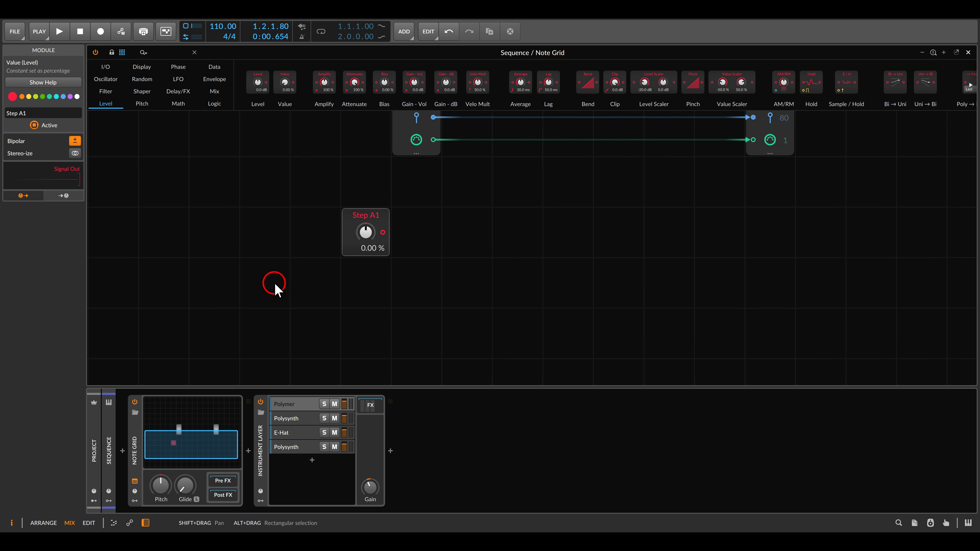
drag(275, 286, 372, 258)
click(444, 190)
key(ctrl+d)
key(ctrl+d)
key(ctrl+d)
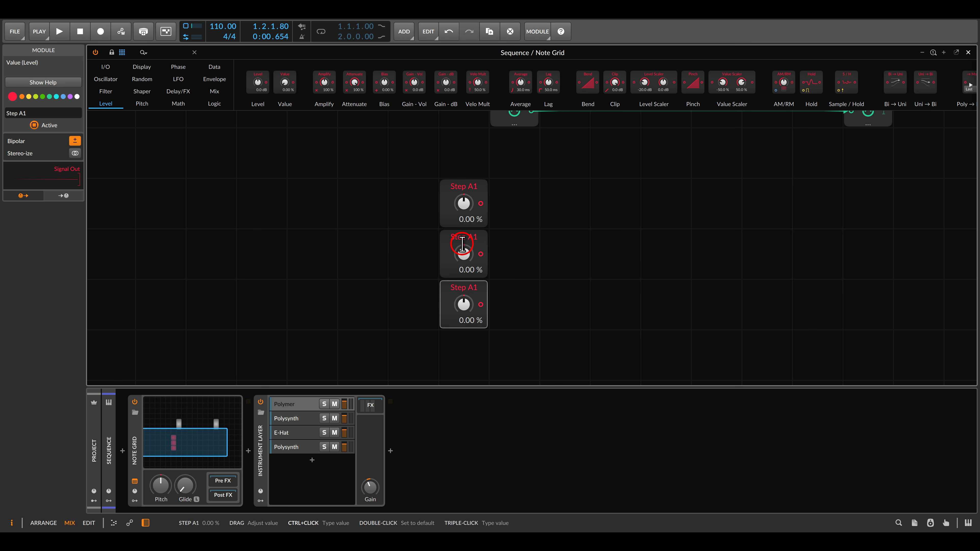
Step: Rename the three duplicated Value modules, from top to bottom, as Step A2, Step A3 and Step A4
click(456, 242)
click(50, 112)
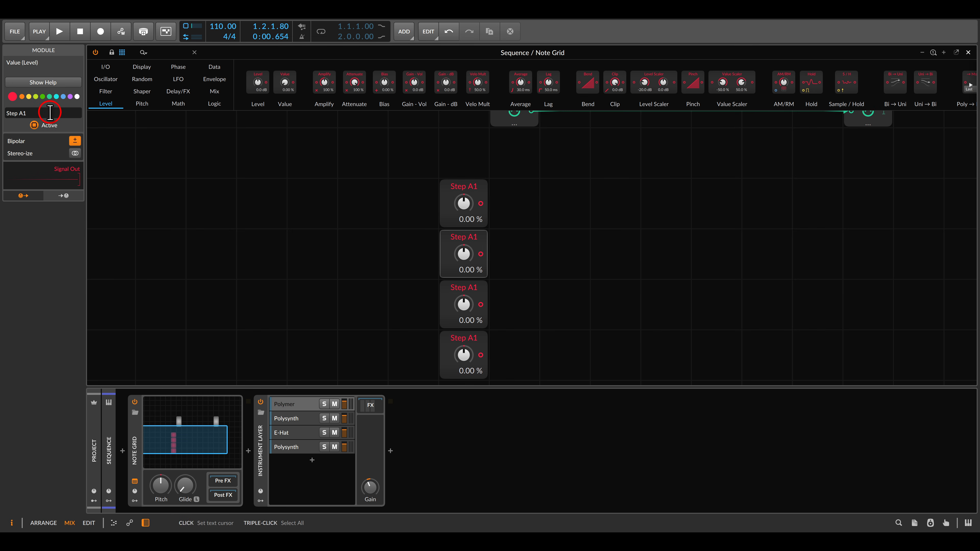
click(449, 287)
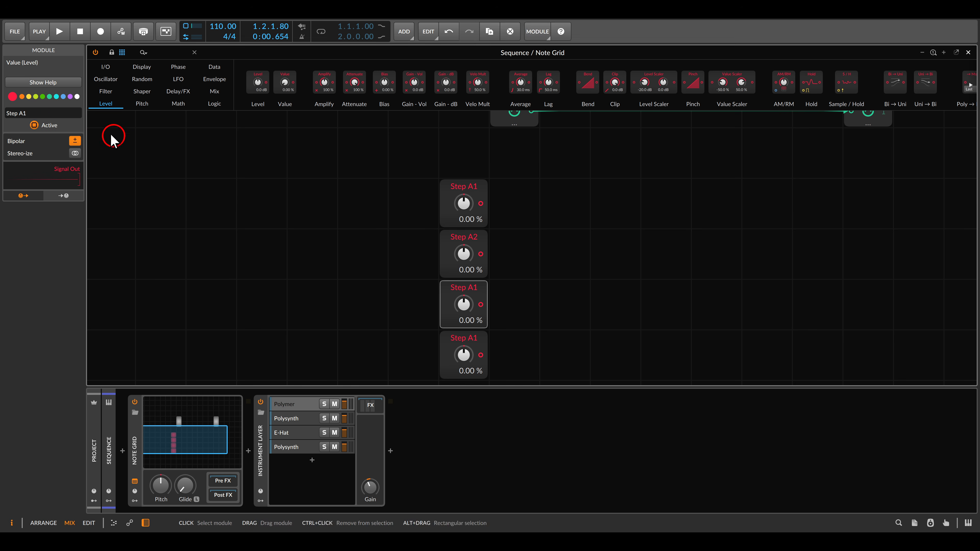
click(56, 112)
click(452, 338)
click(38, 112)
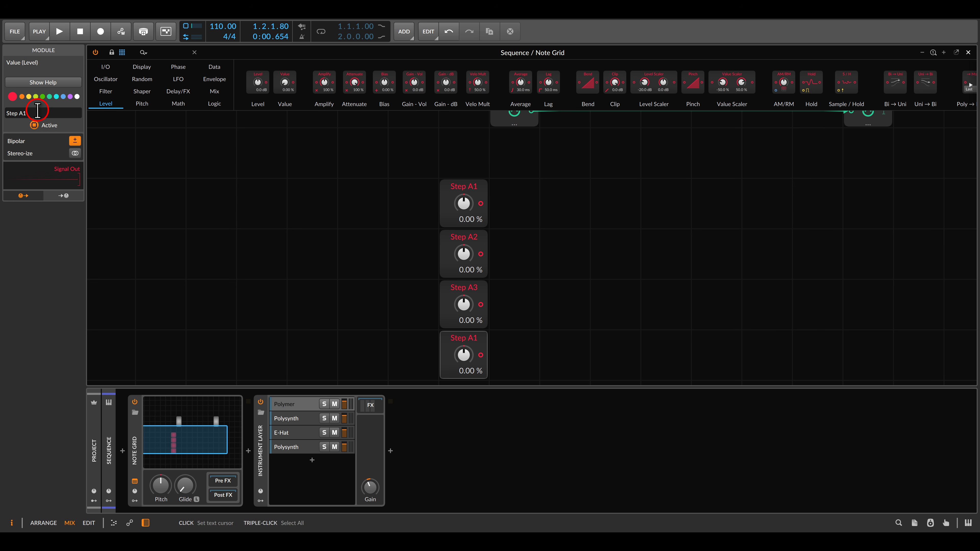
text(4)
drag(598, 286, 593, 254)
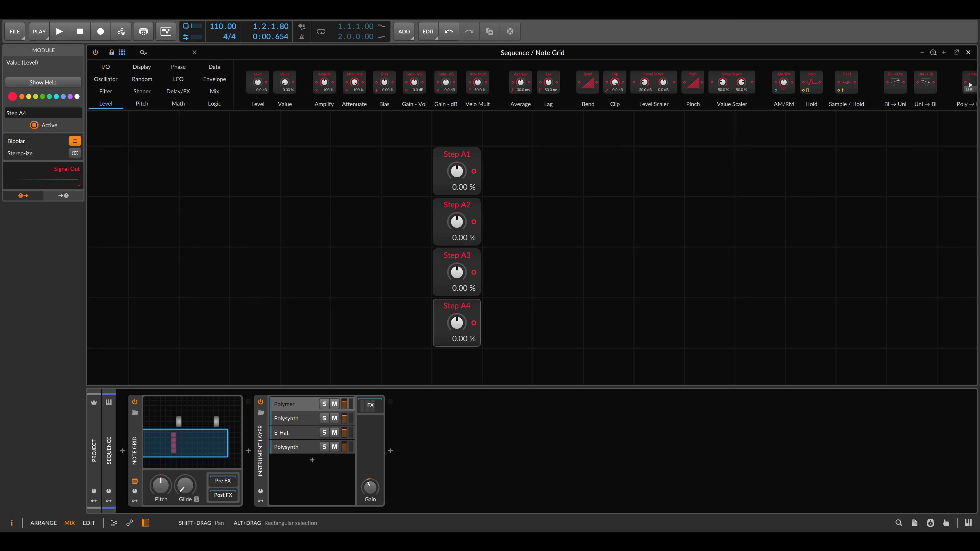
Step: Switch to the Subharmonicon reference image and examine the step controls of Sequencer 1 and Sequencer 2
key(alt+Tab)
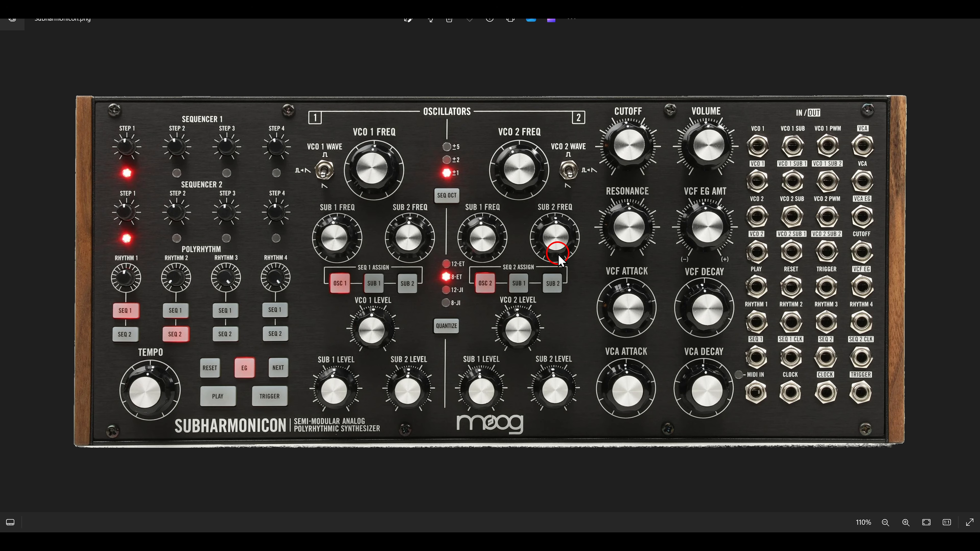
drag(95, 114, 318, 263)
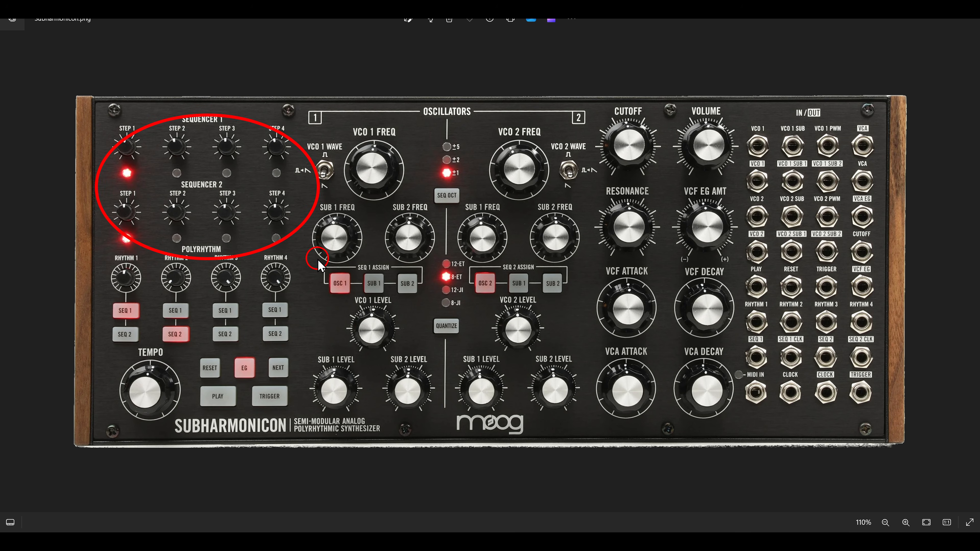
key(alt+Tab)
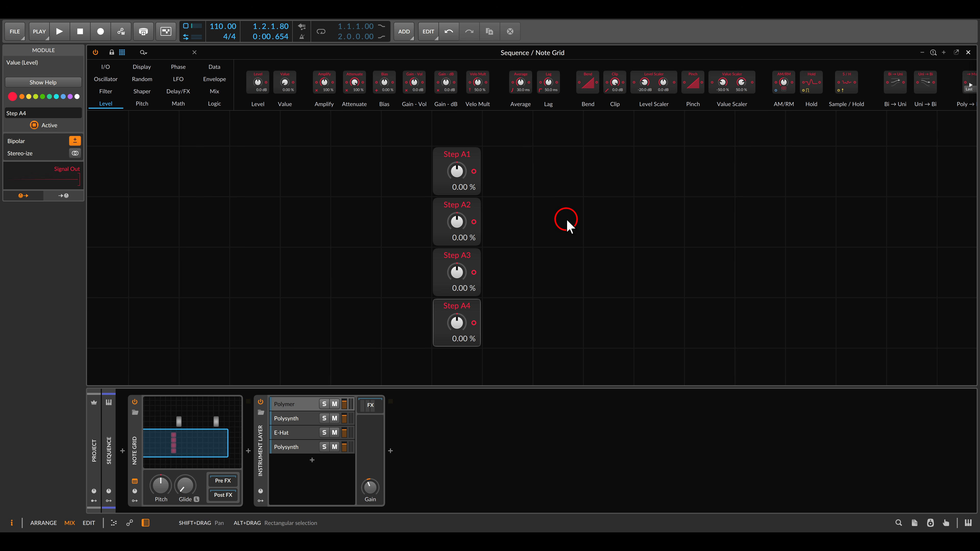
Step: Add a Merge module directly beside the column of step modules and set its in ports to 4
click(214, 91)
drag(597, 82, 515, 182)
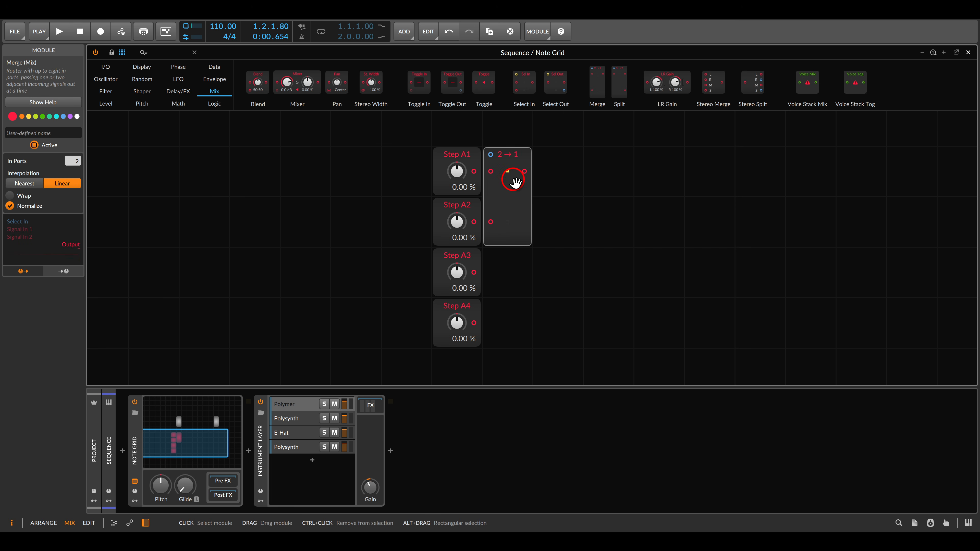
click(926, 211)
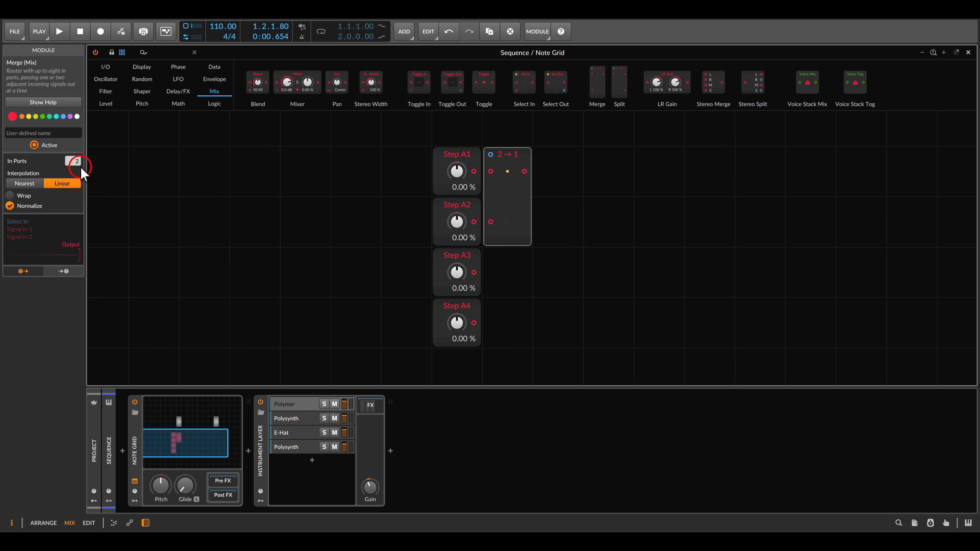
drag(83, 173, 80, 174)
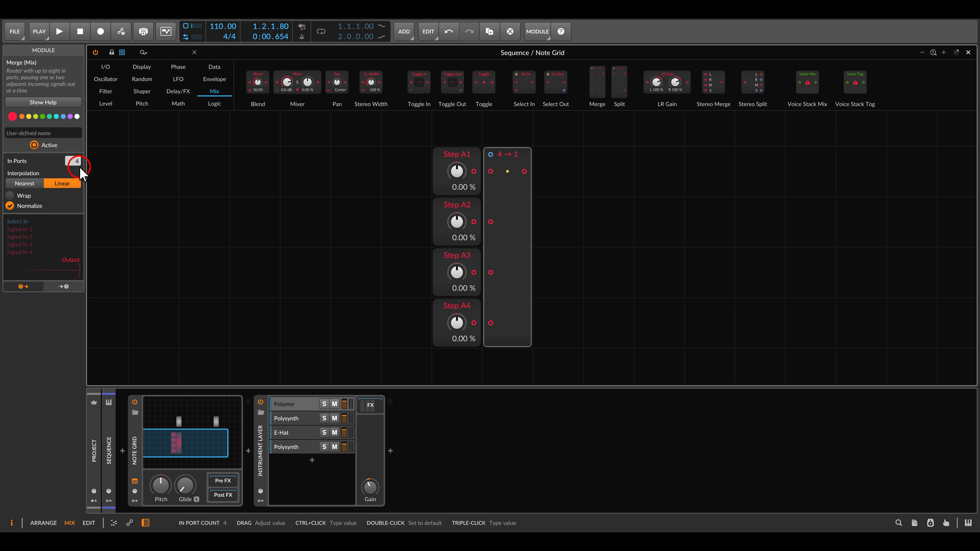
Step: Connect the outputs of Step A1 through Step A4 to the four signal inputs of the Merge module in order
drag(474, 171, 491, 171)
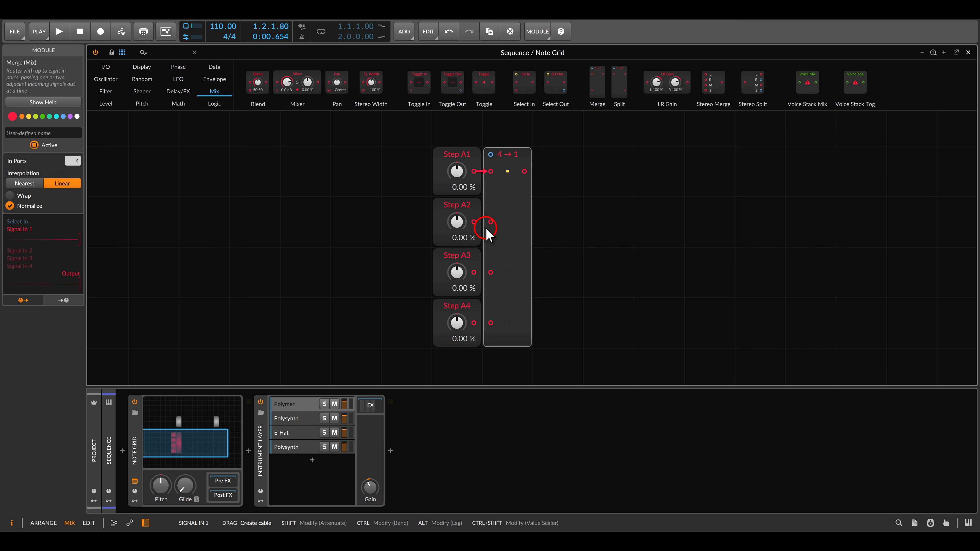
drag(490, 225, 474, 222)
drag(474, 272, 491, 274)
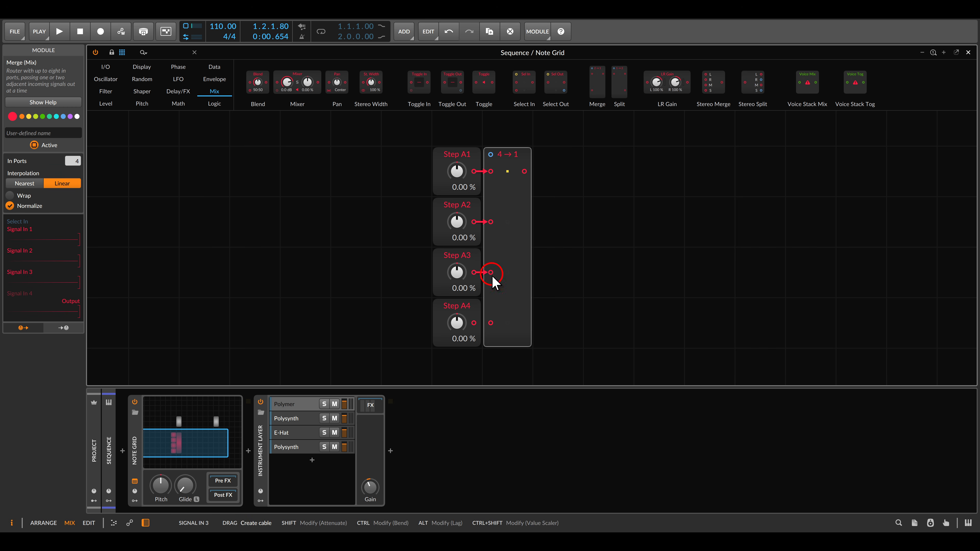
drag(490, 322, 475, 323)
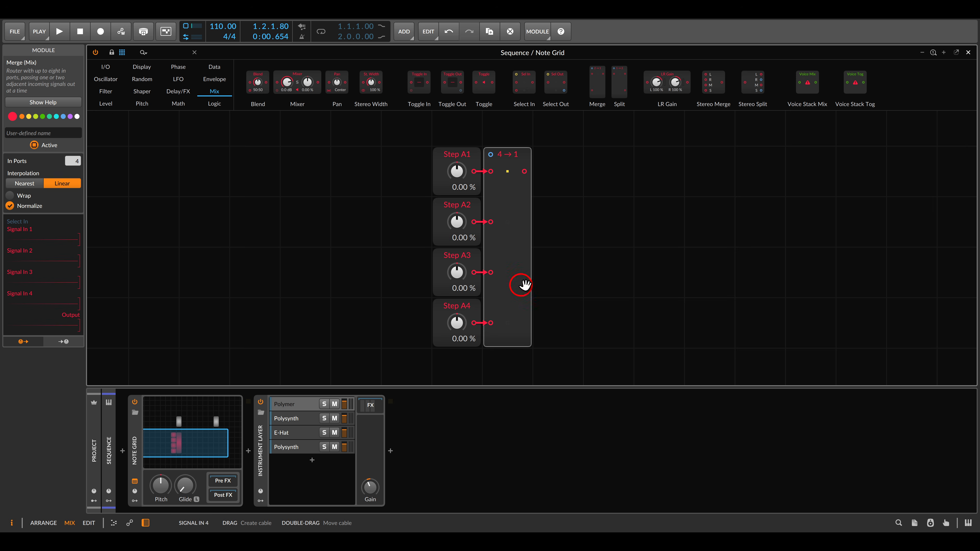
Step: Add a Phase In module level with Step A1, leaving a wide gap before the step column
scroll(523, 266, down, 2)
drag(495, 267, 609, 259)
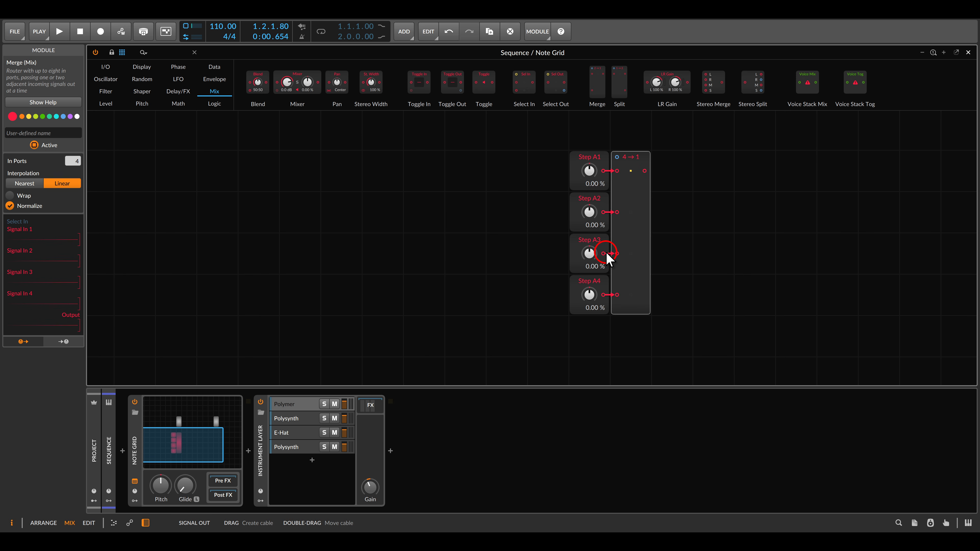
click(105, 67)
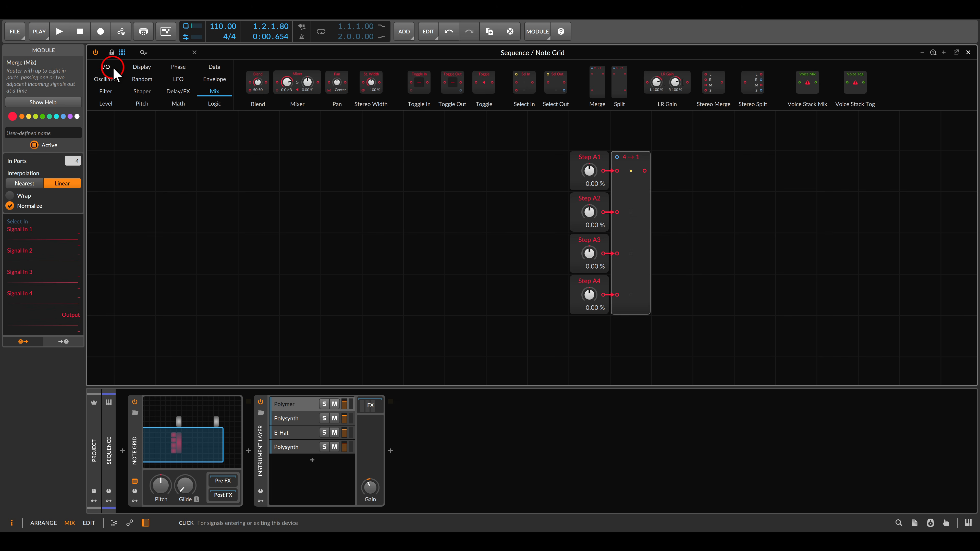
drag(285, 82, 386, 168)
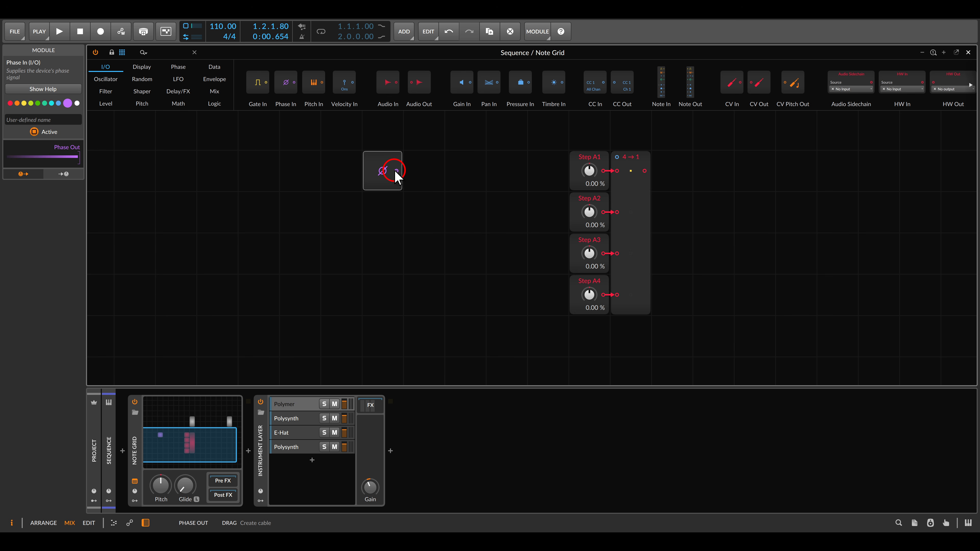
drag(394, 166, 353, 167)
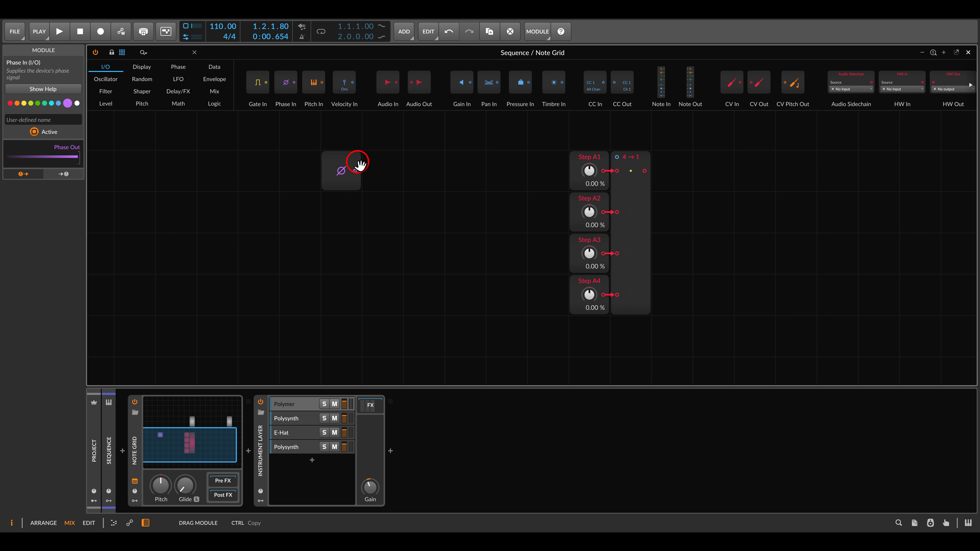
Step: Add a Ø Scaler module next to Phase In, with its phase input fed by the Phase In output
click(178, 67)
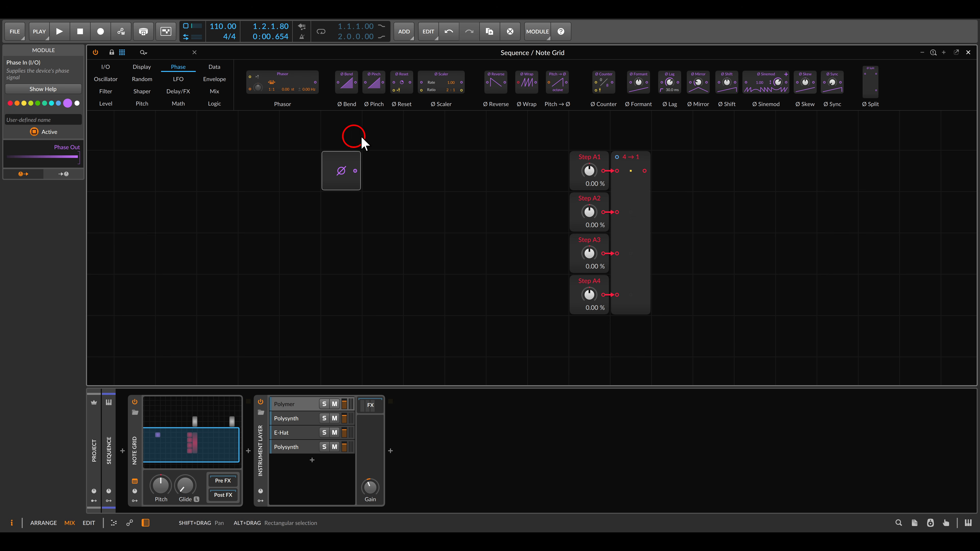
click(356, 171)
click(824, 205)
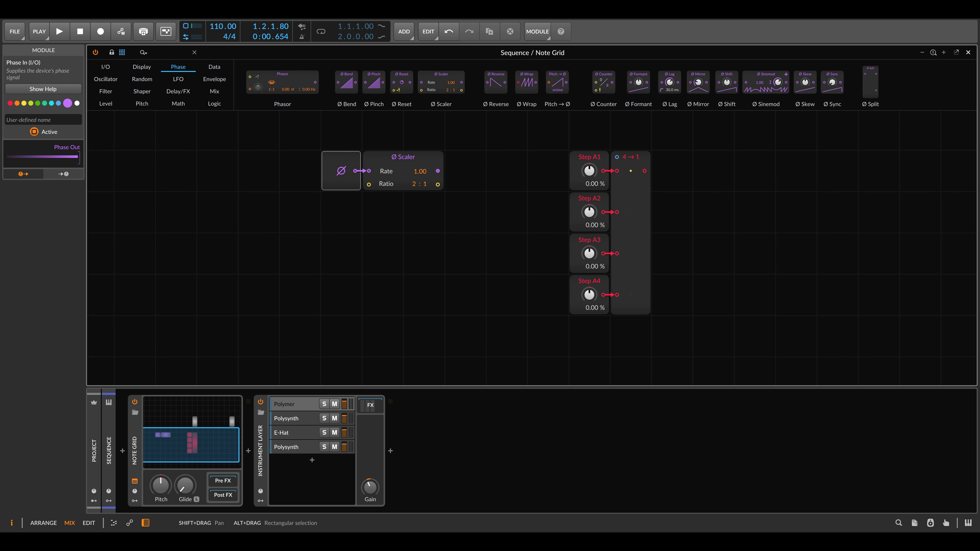
scroll(405, 190, up, 2)
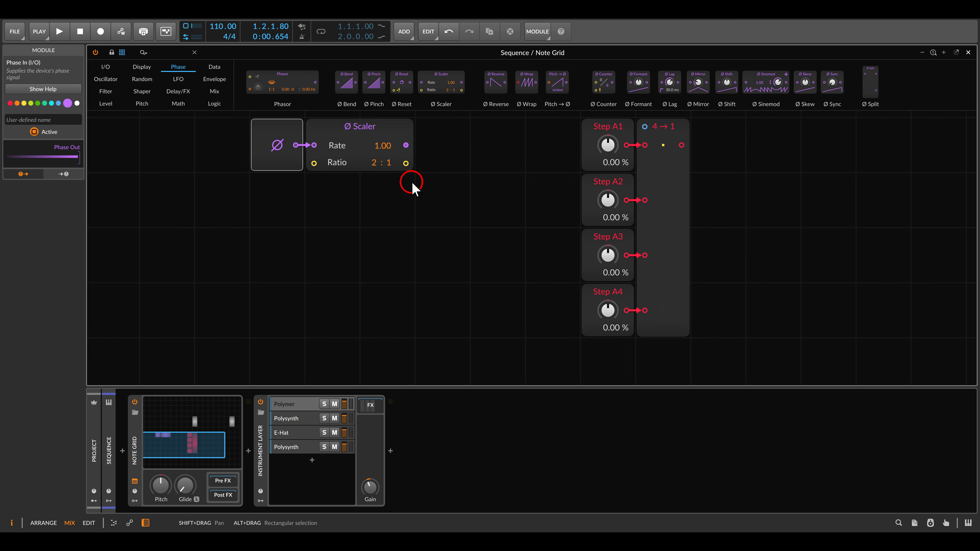
Step: Set the Ø Scaler's ratio to 1:1 and connect its phase output to the Merge module's select input
drag(390, 180, 440, 213)
drag(431, 251, 426, 269)
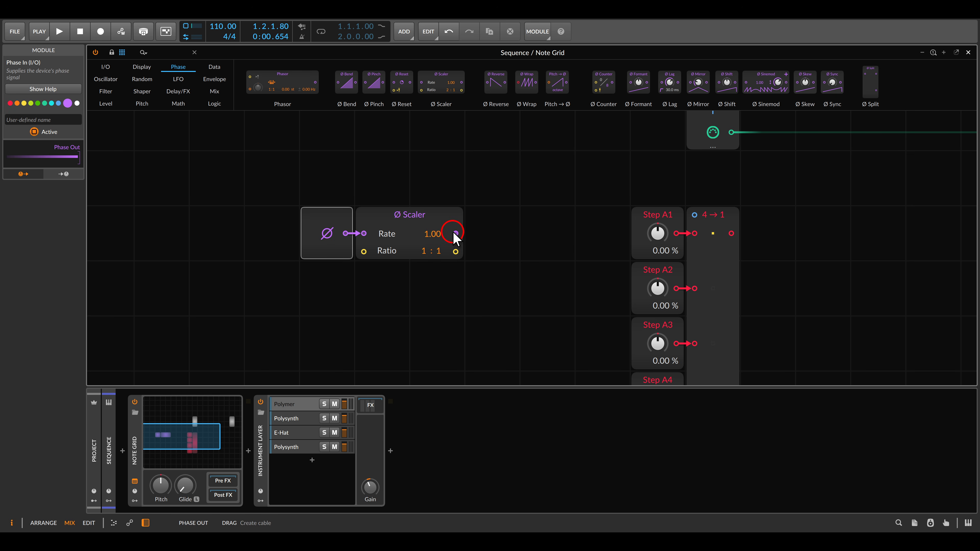
drag(456, 234, 701, 213)
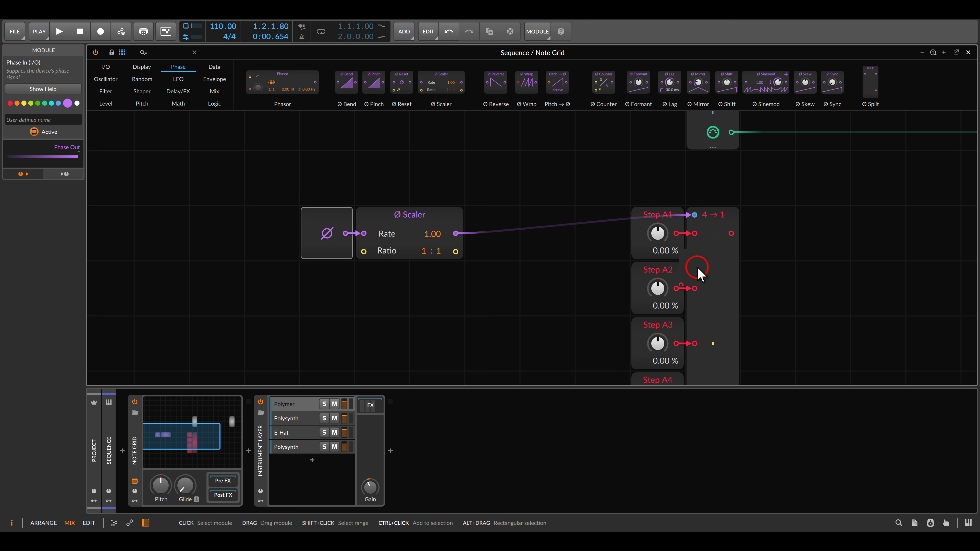
Step: Play the project to watch the step selection, set the Merge module's interpolation to Nearest, and stop playback
scroll(700, 256, down, 2)
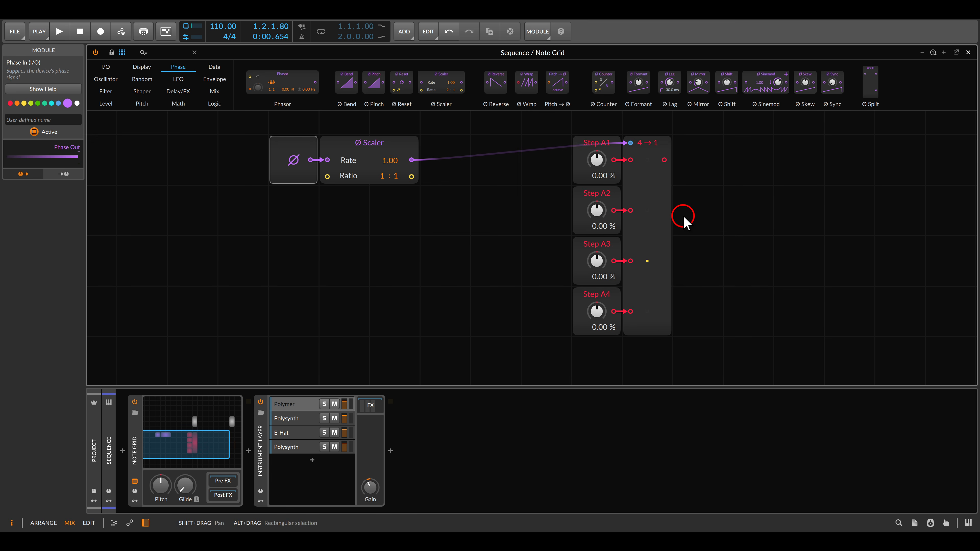
key(space)
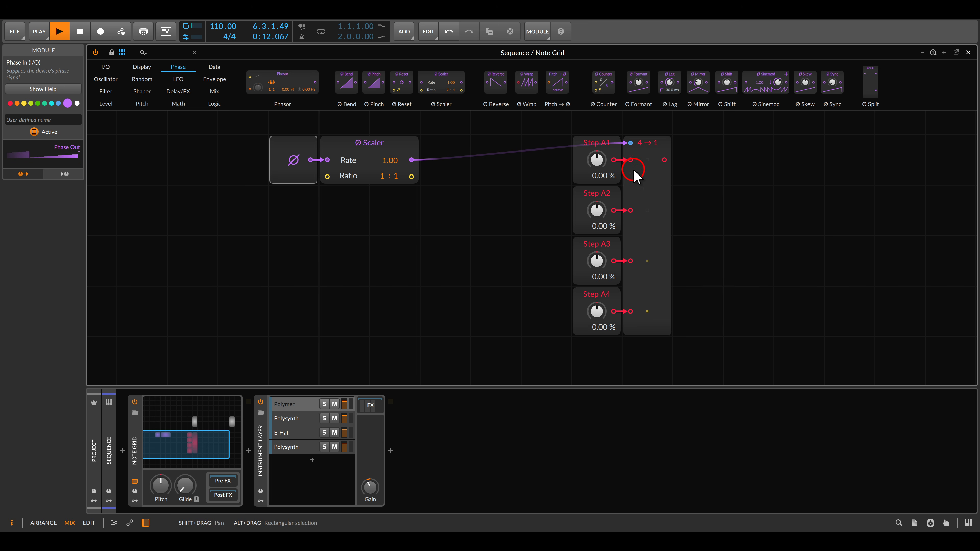
click(643, 179)
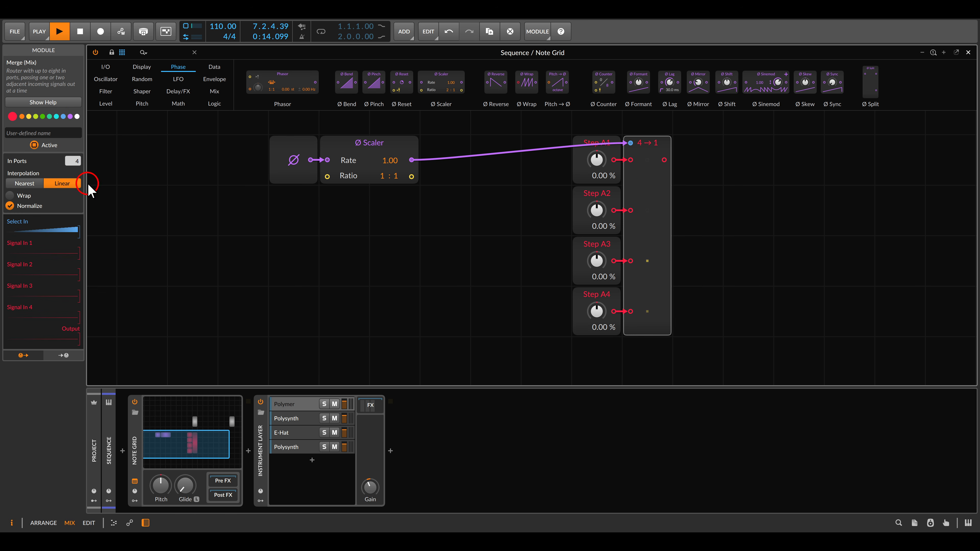
click(21, 184)
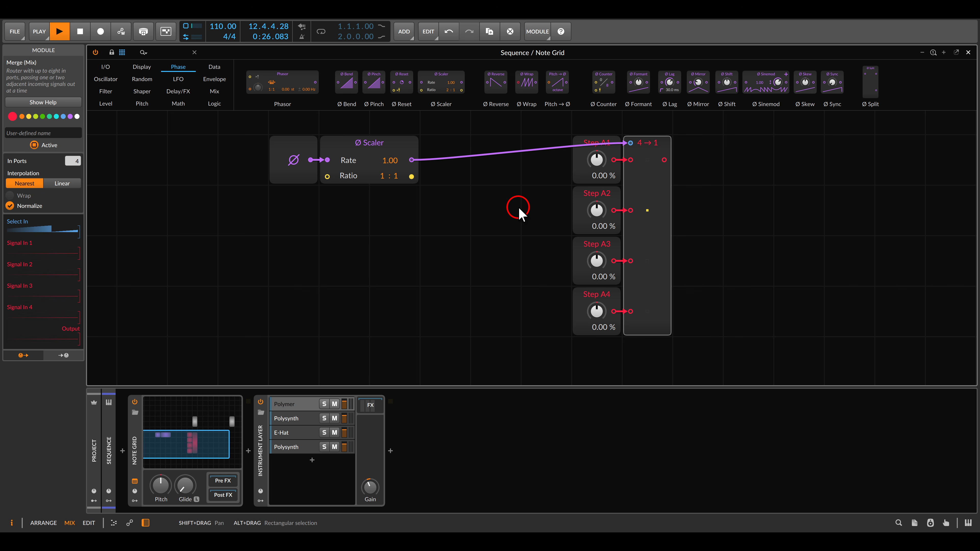
key(space)
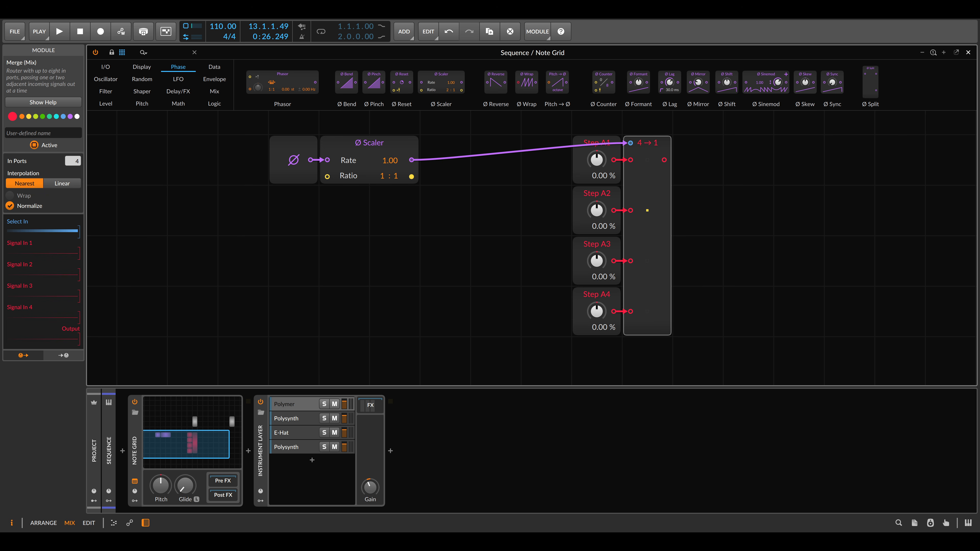
Step: Switch to the Subharmonicon reference image to examine its Polyrhythm section, and return to the Note Grid
key(alt+Tab)
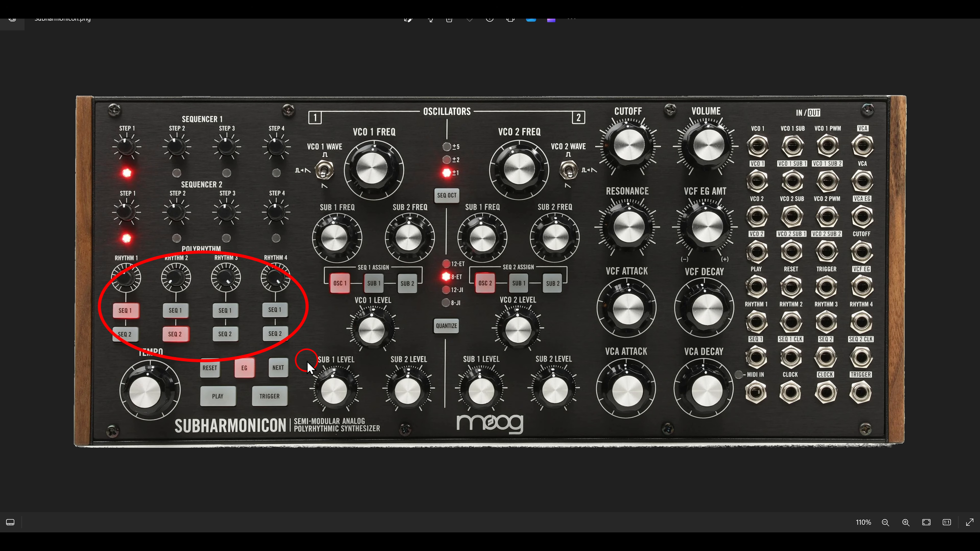
key(alt+Tab)
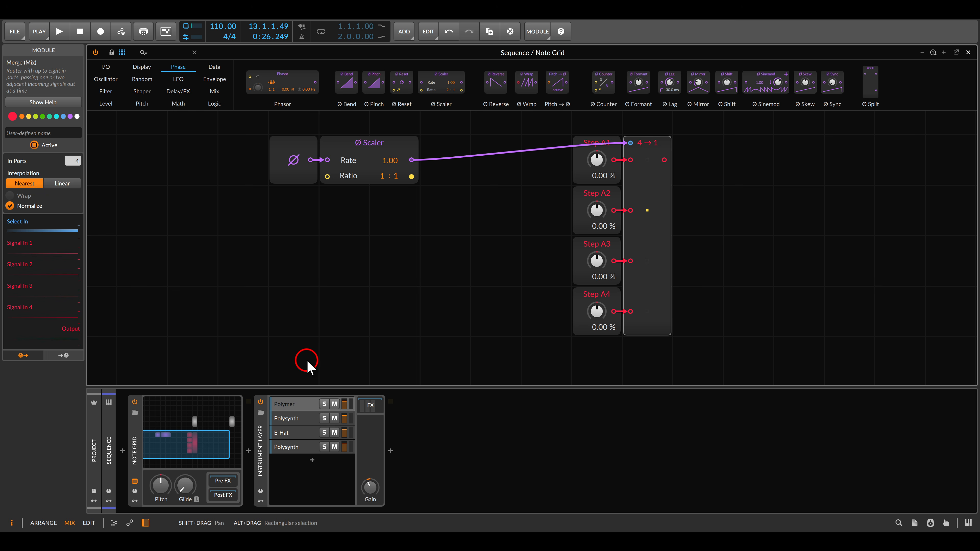
Step: Disconnect the phase cable from the Merge select input and add a Ø Counter module beside the Ø Scaler
drag(630, 143, 516, 151)
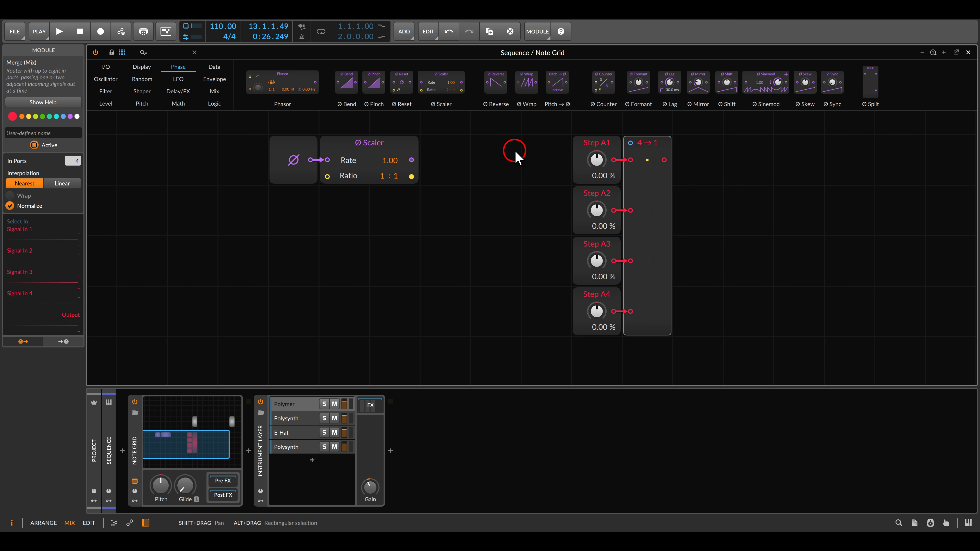
drag(599, 84, 455, 169)
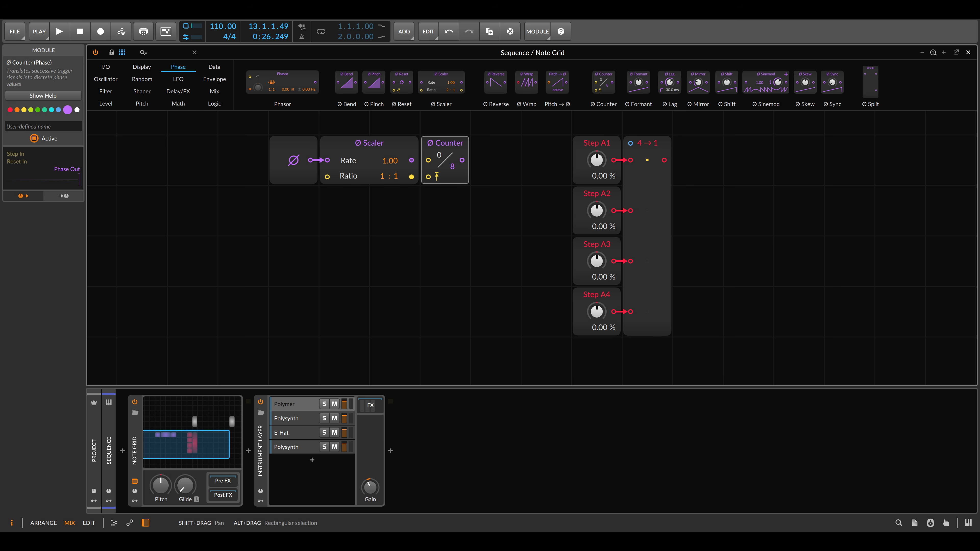
Step: Set the Ø Counter to 4 steps and wire it between the Ø Scaler's gate output and the Merge module's select input
scroll(405, 230, up, 2)
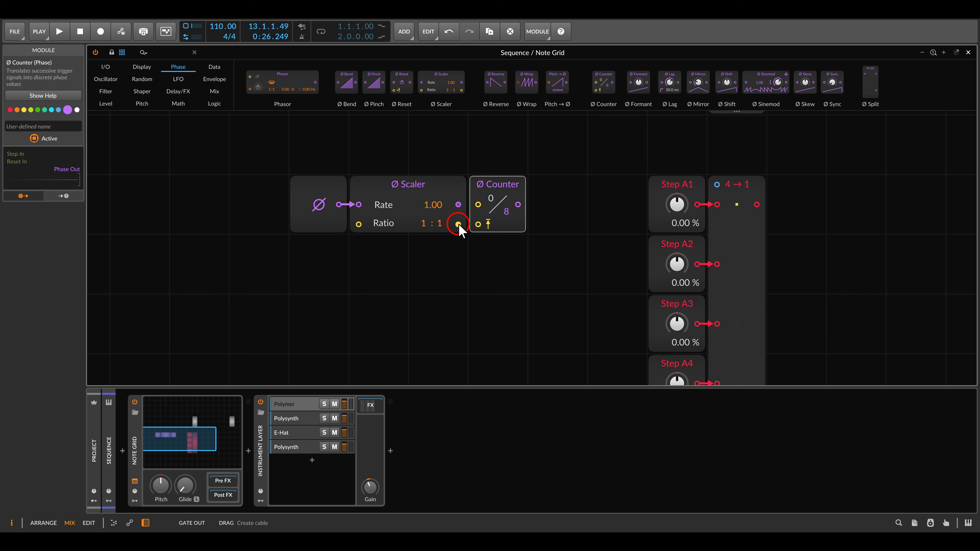
drag(458, 223, 508, 214)
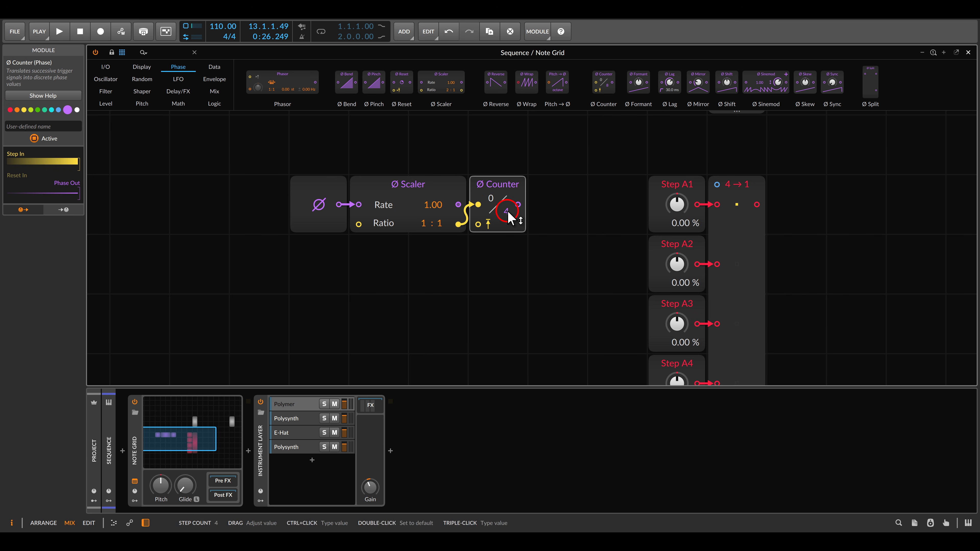
scroll(542, 236, down, 2)
scroll(543, 236, right, 2)
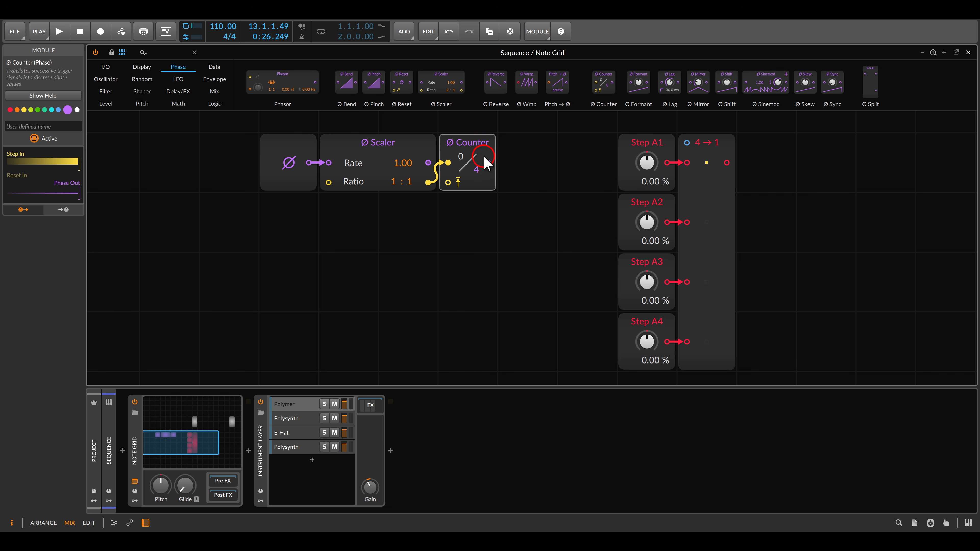
drag(485, 162, 687, 143)
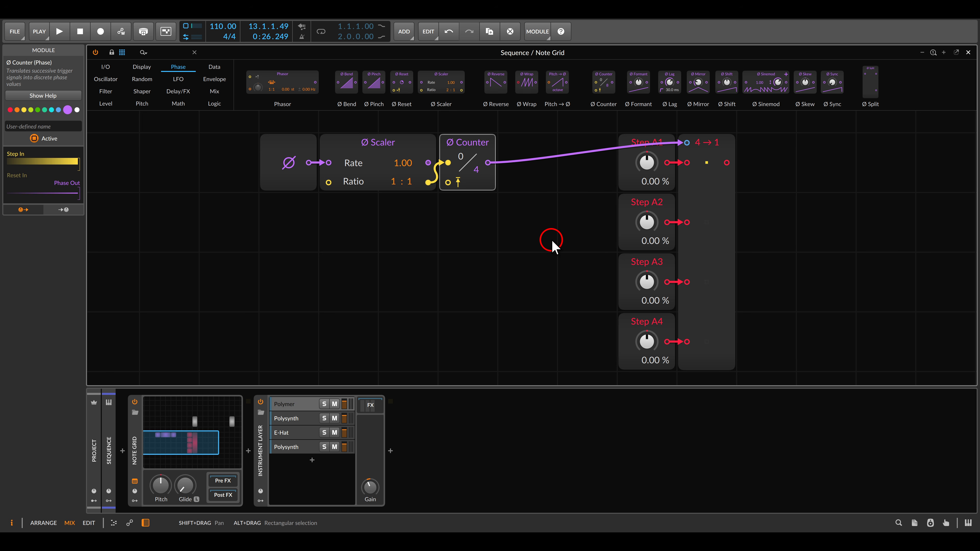
Step: Connect the gate input of the note output module to the Ø Scaler's gate output
scroll(552, 272, down, 1)
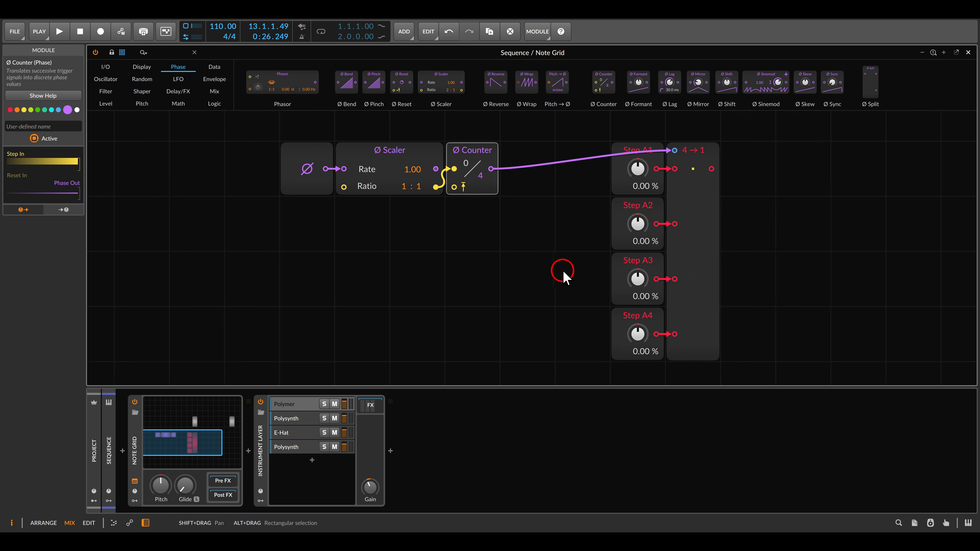
scroll(560, 272, down, 1)
scroll(528, 259, down, 2)
scroll(485, 276, down, 1)
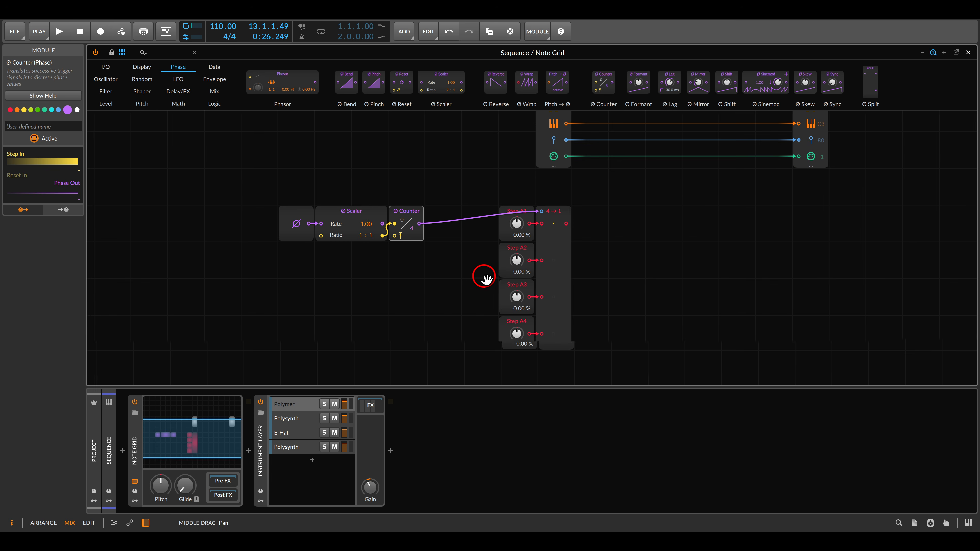
scroll(484, 277, down, 1)
scroll(502, 272, down, 1)
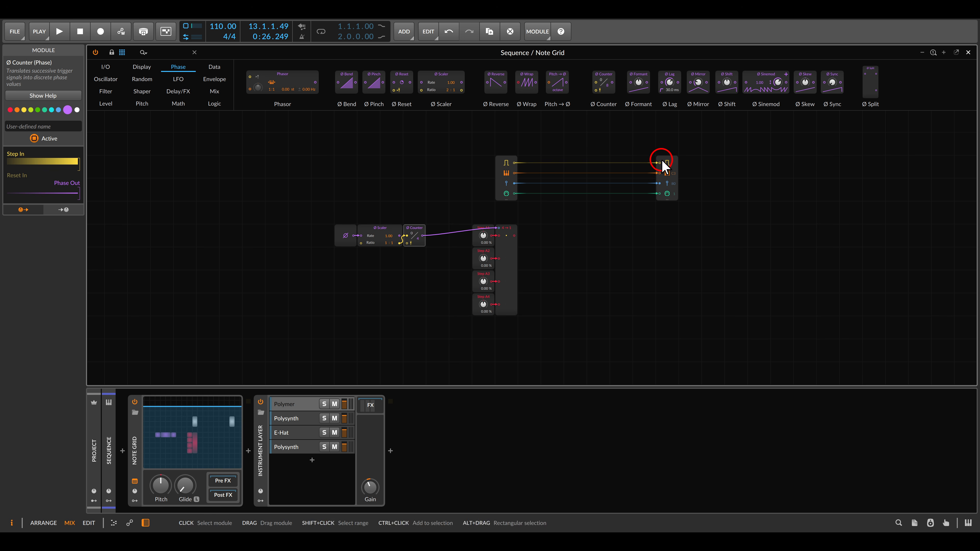
drag(660, 164, 400, 243)
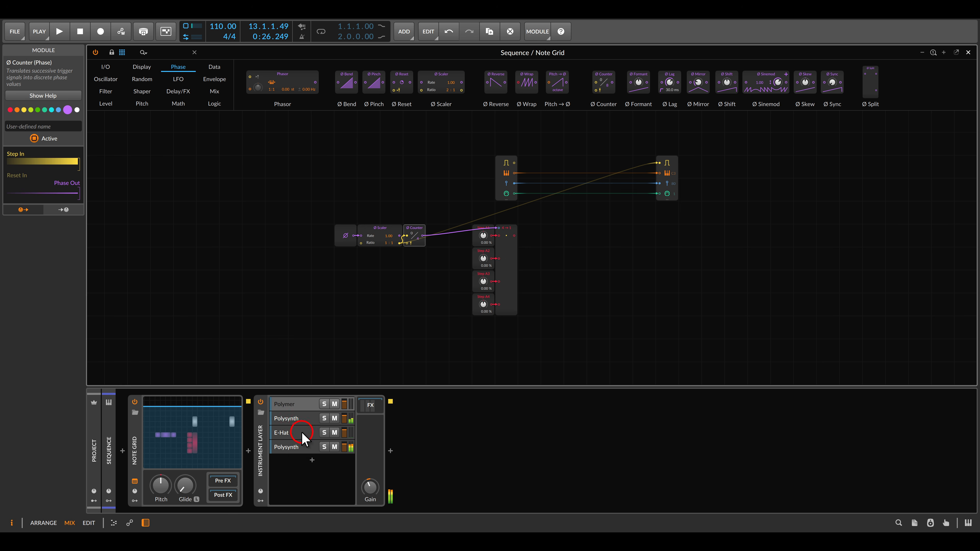
Step: Examine the Polymer, Polysynth and E-Hat layers of the Instrument Layer and its FX chain
click(296, 403)
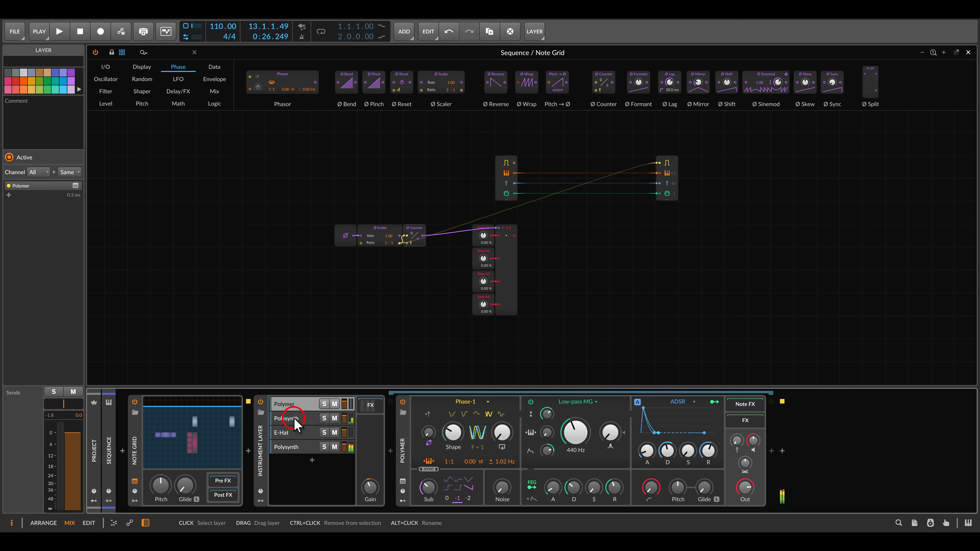
click(293, 420)
click(293, 433)
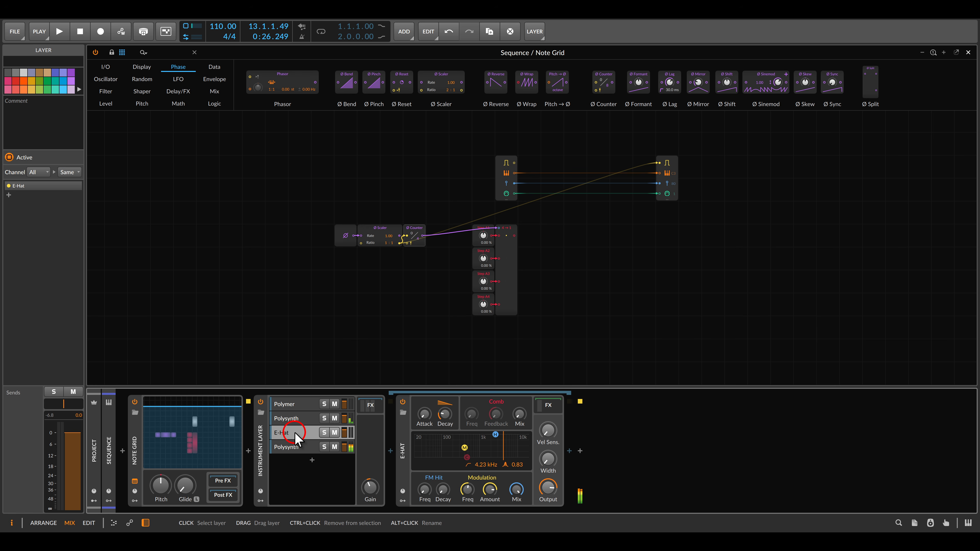
click(289, 448)
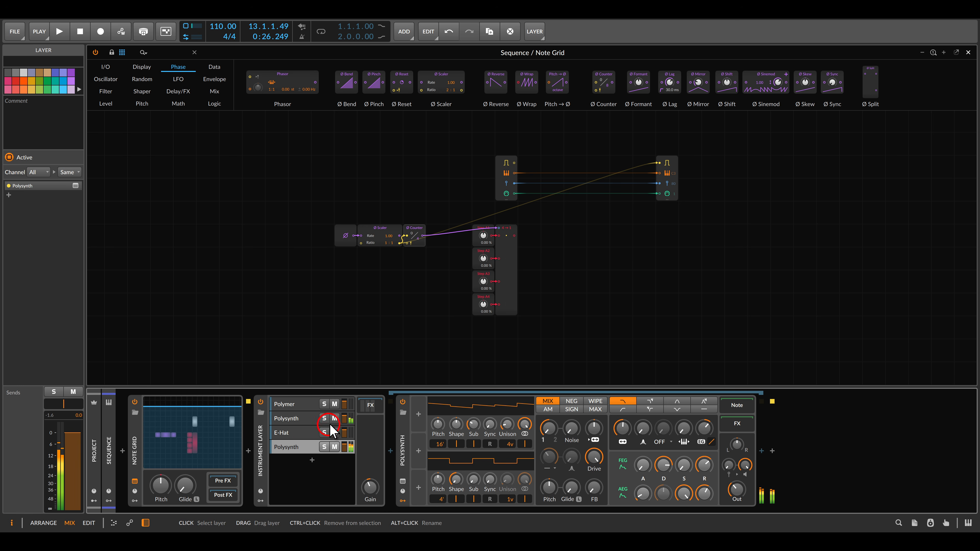
click(368, 406)
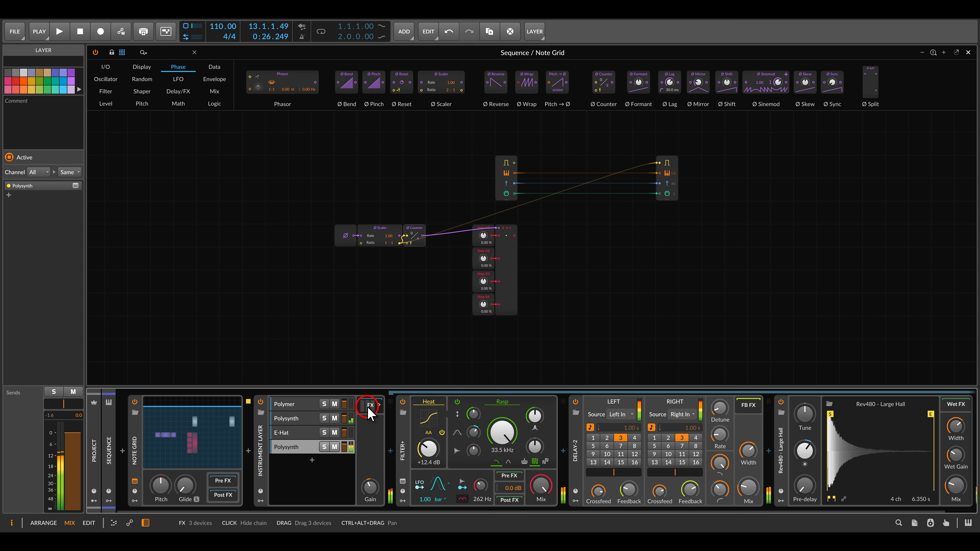
click(279, 449)
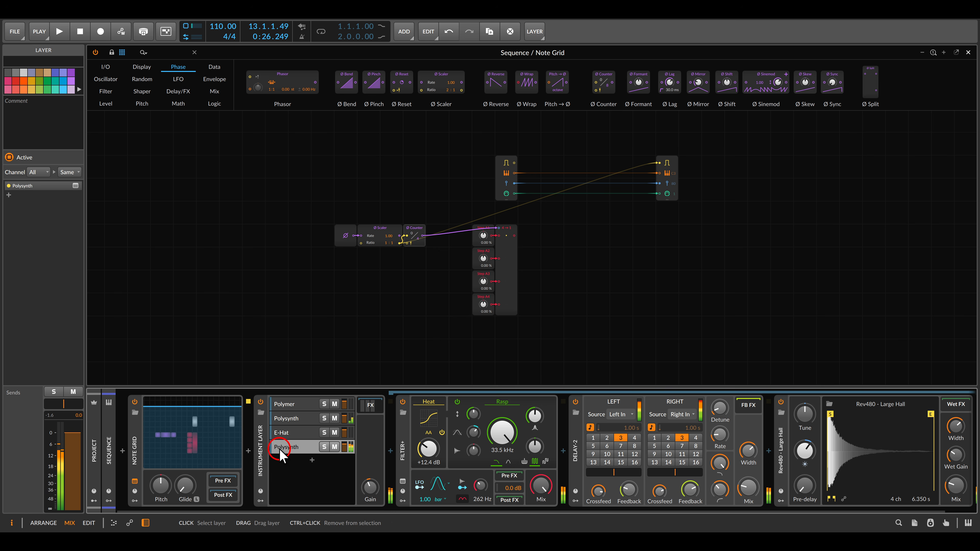
click(381, 366)
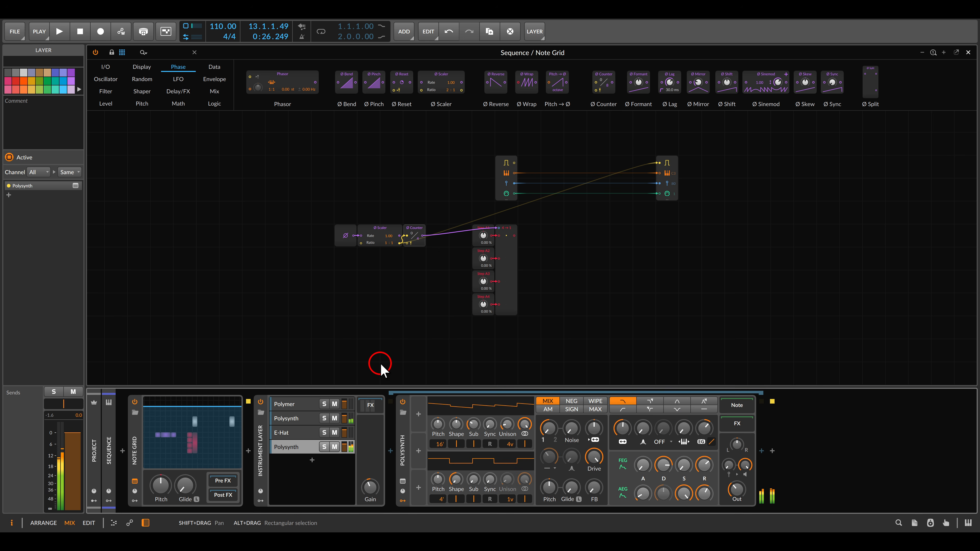
Step: Set the Ø Scaler's rate to 8.00
scroll(372, 258, up, 4)
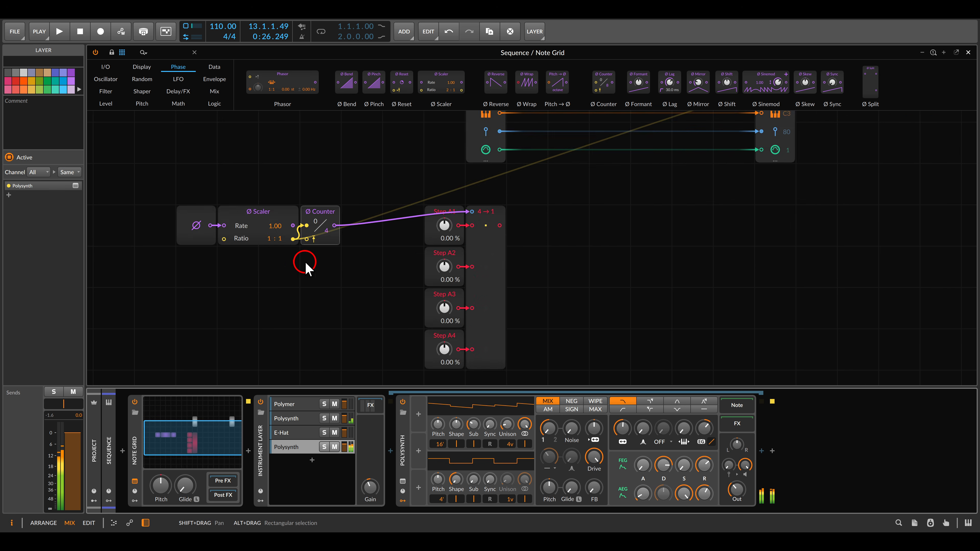
drag(304, 267, 479, 270)
scroll(417, 253, up, 2)
click(443, 275)
drag(446, 230, 446, 228)
click(449, 297)
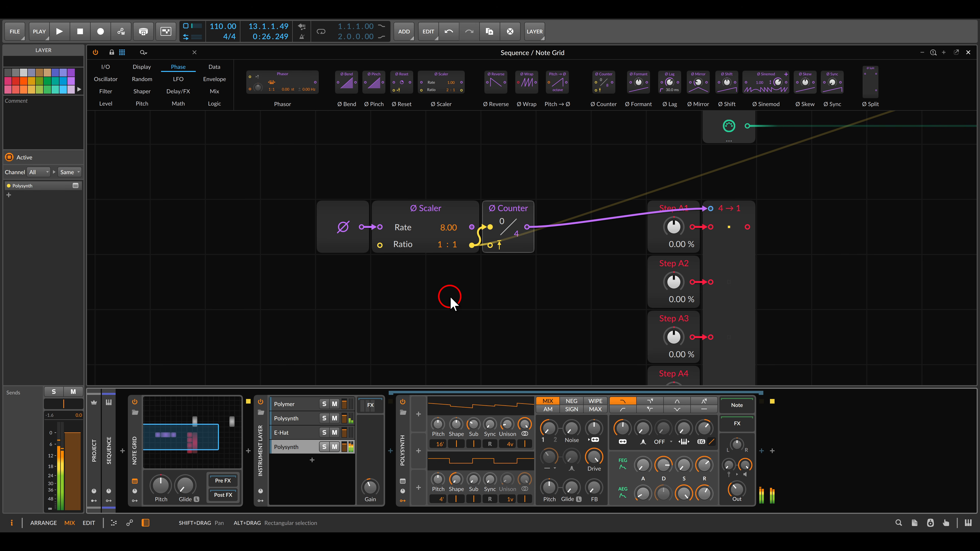
Step: Add a Pitch Scaler module fed by the Merge output and set its high pitch to 24.00 (C5)
click(815, 257)
scroll(816, 276, down, 3)
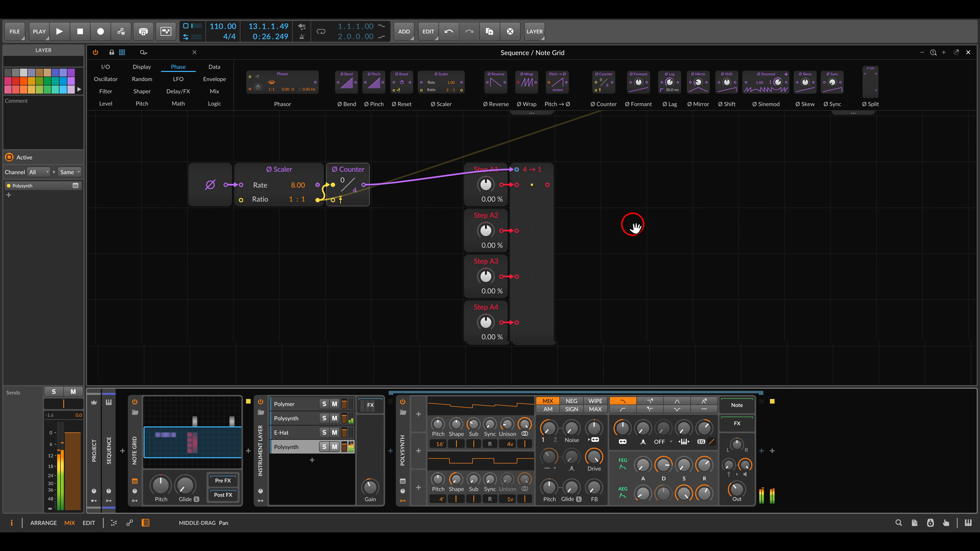
click(139, 104)
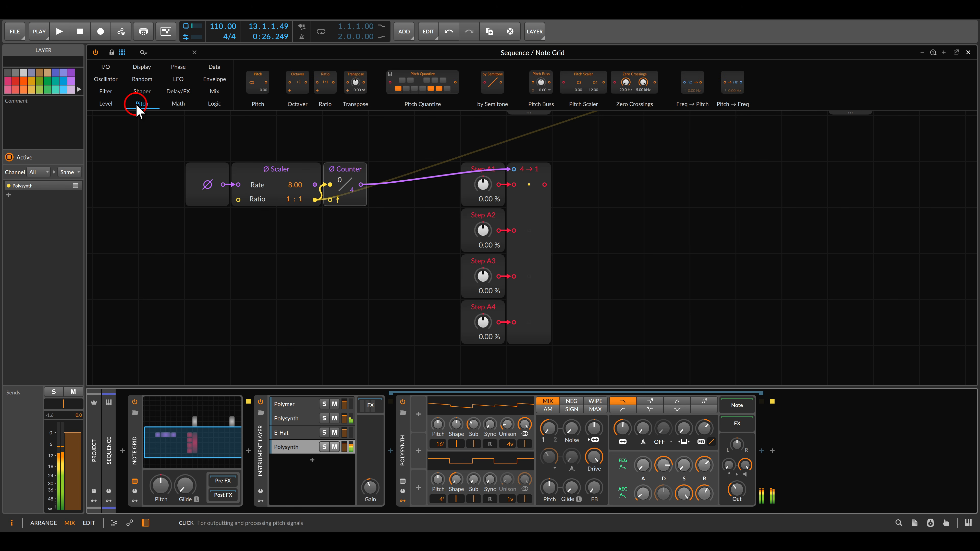
drag(584, 83, 550, 189)
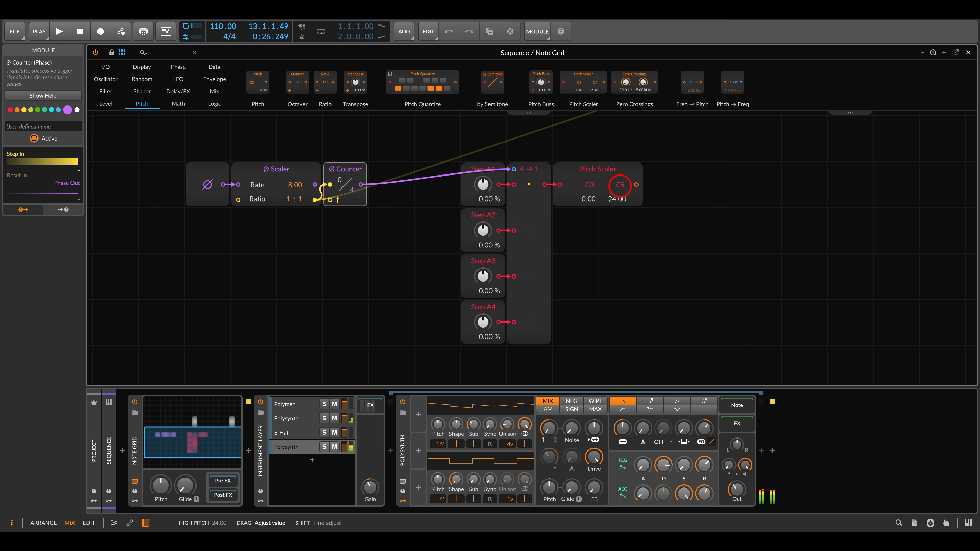
drag(619, 185, 621, 188)
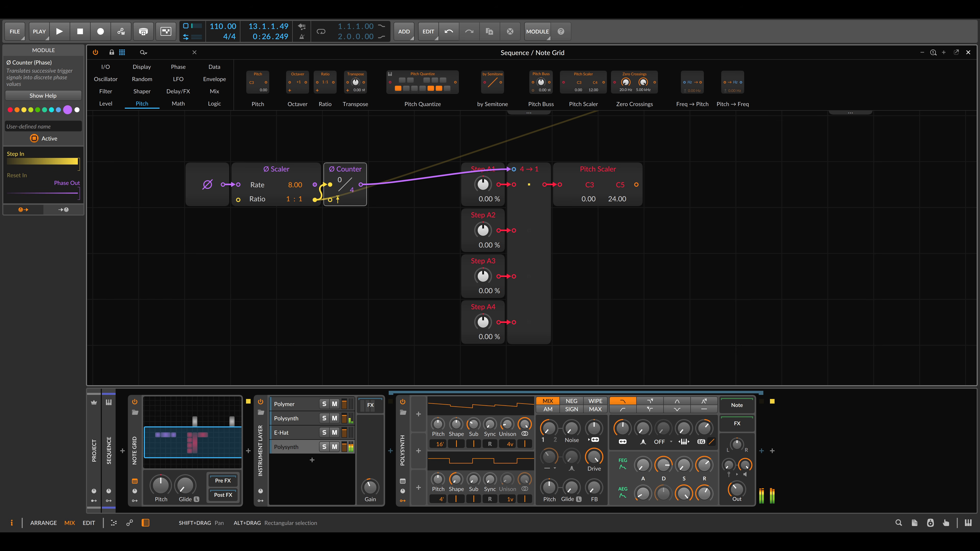
Step: Add a Pitch Quantize module after the Pitch Scaler and enable only the notes C, D#, F, G and A#
drag(407, 84, 641, 182)
click(667, 197)
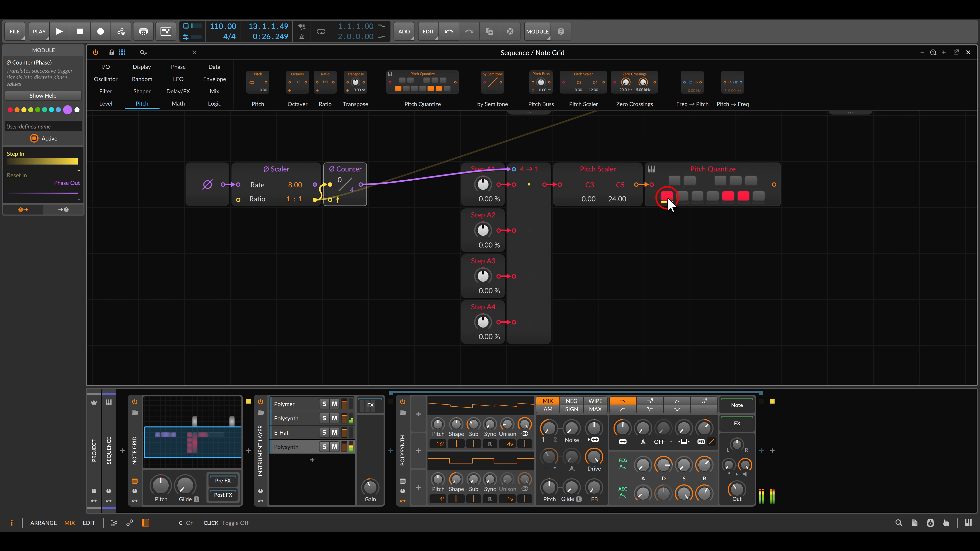
click(689, 181)
click(713, 197)
click(744, 197)
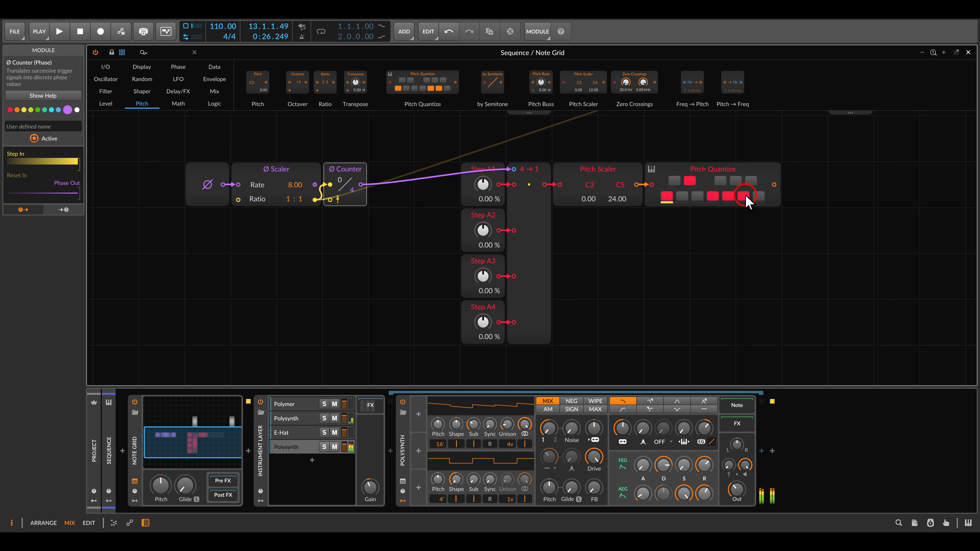
click(744, 197)
click(751, 181)
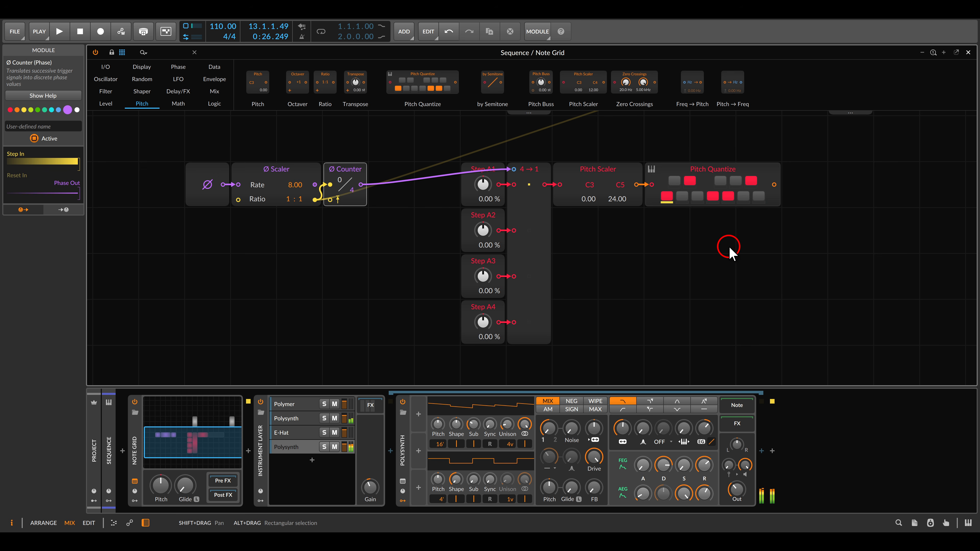
scroll(729, 251, down, 3)
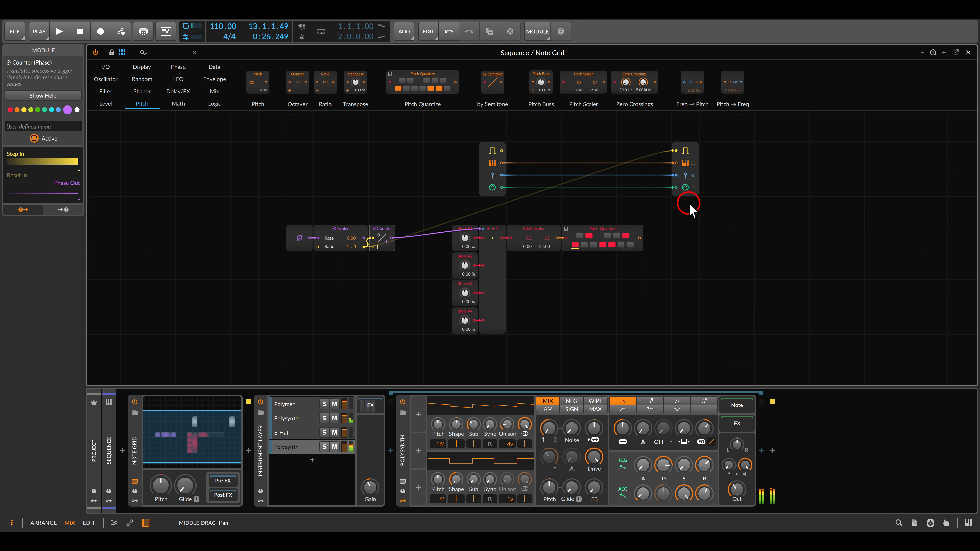
Step: Disconnect the direct pitch cable at the note output module and feed its pitch input from the Pitch Quantize output
mouse_move(676, 163)
mouse_down()
mouse_move(664, 152)
mouse_move(690, 154)
mouse_up()
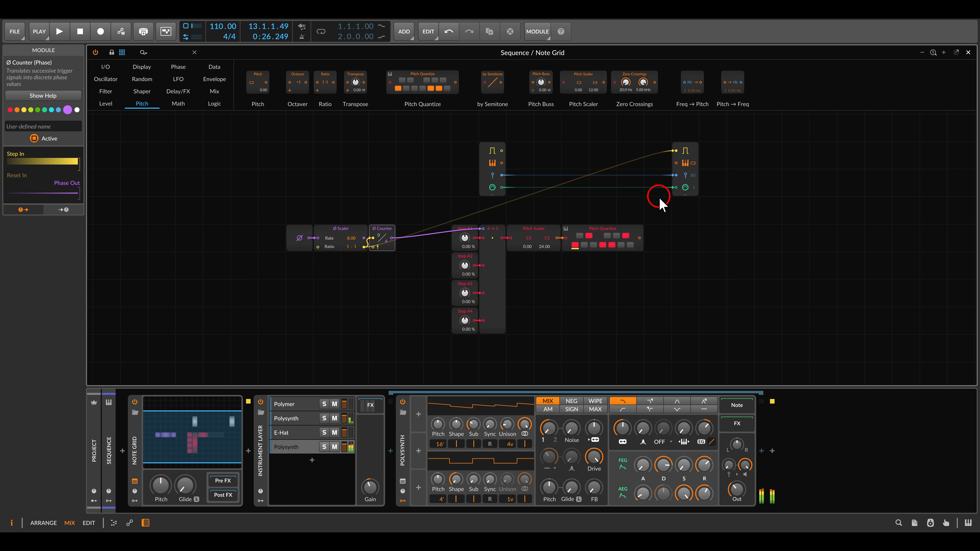
drag(639, 238, 675, 167)
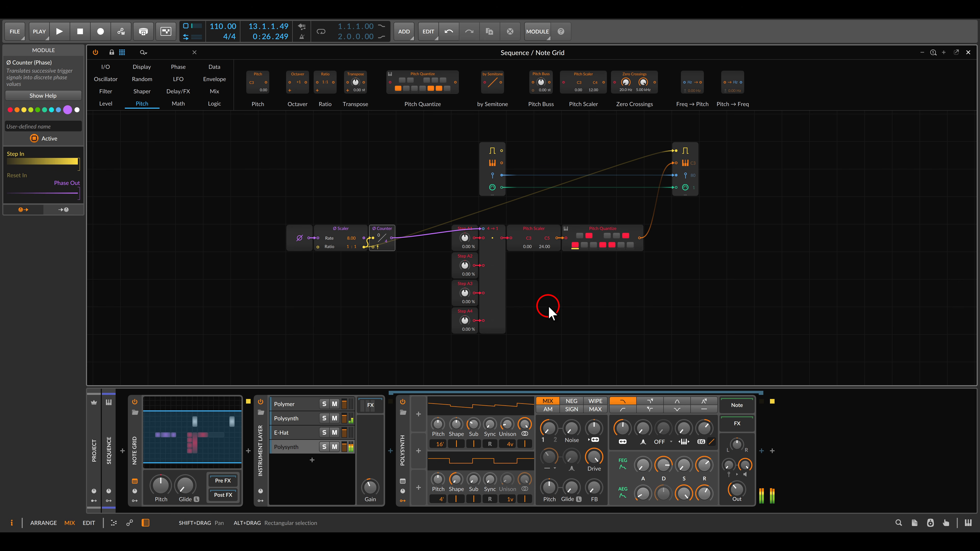
Step: Start playback and set Step A2 to 23.0 %, Step A3 to 12.5 % and Step A4 to 45.5 %
drag(549, 309, 595, 266)
key(space)
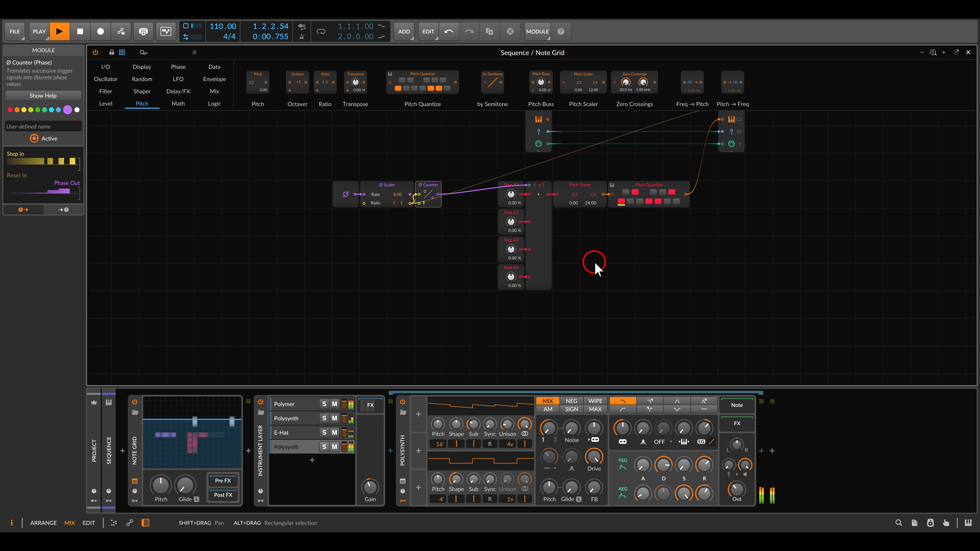
scroll(514, 247, up, 2)
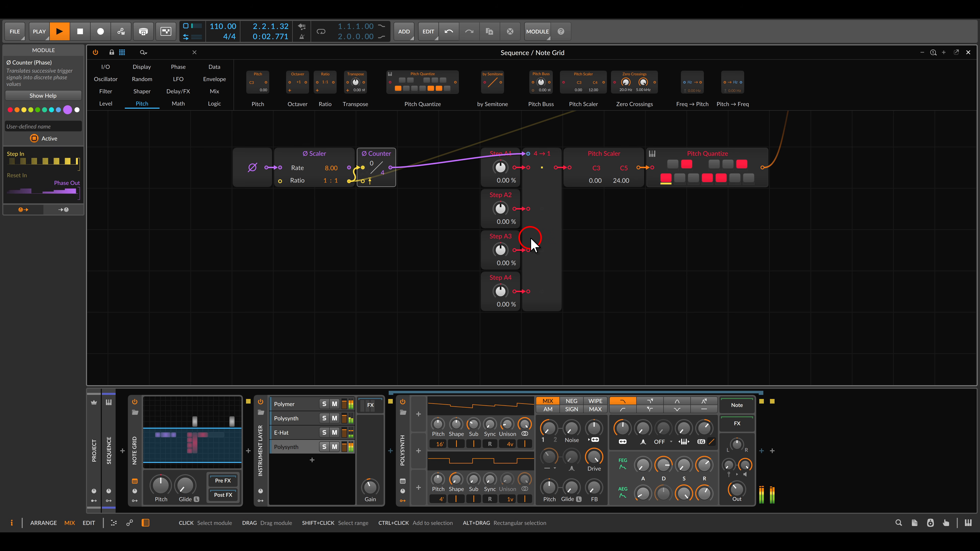
drag(499, 209, 500, 213)
drag(501, 253, 501, 247)
drag(501, 291, 505, 291)
drag(556, 228, 595, 234)
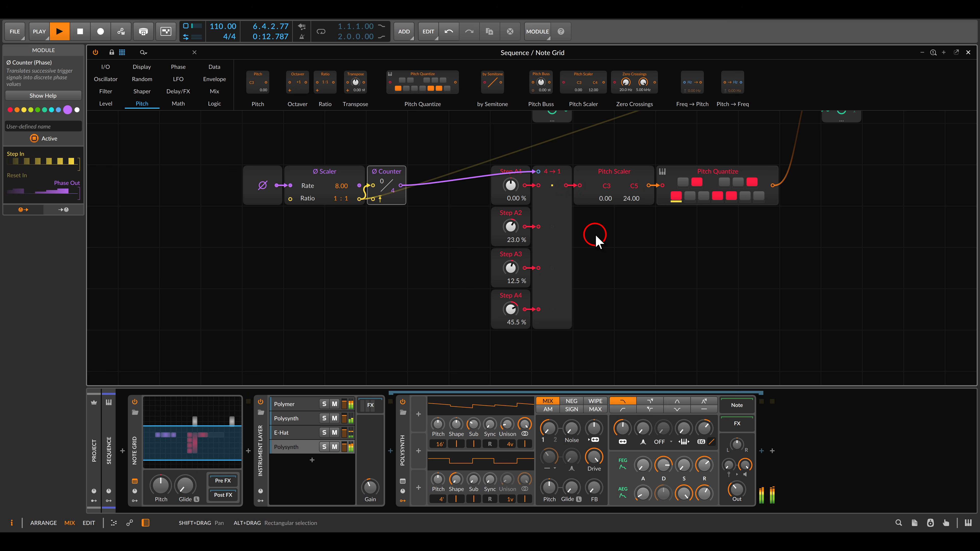
drag(595, 236, 596, 237)
Step: Set Step A2 to -23.0 % while the sequence plays, and stop playback
drag(510, 226, 511, 231)
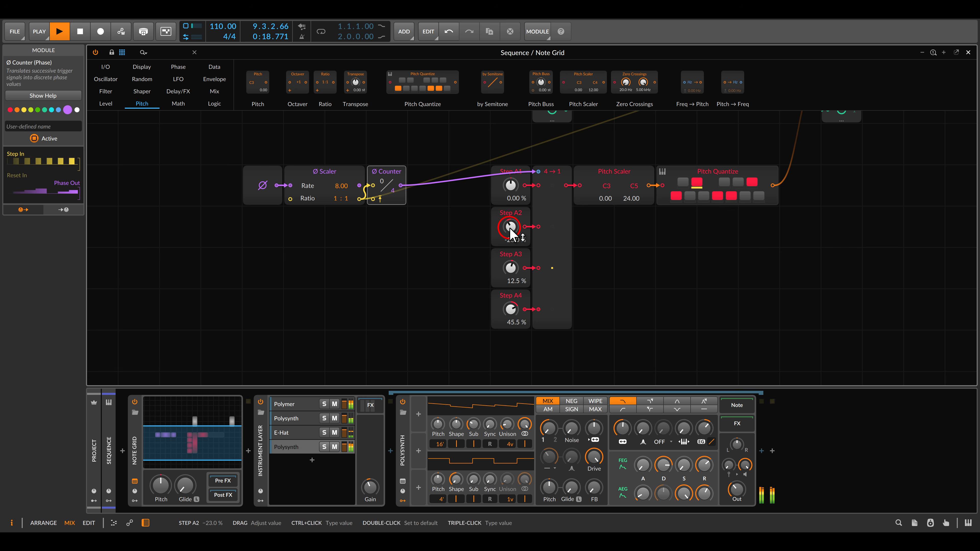
click(539, 270)
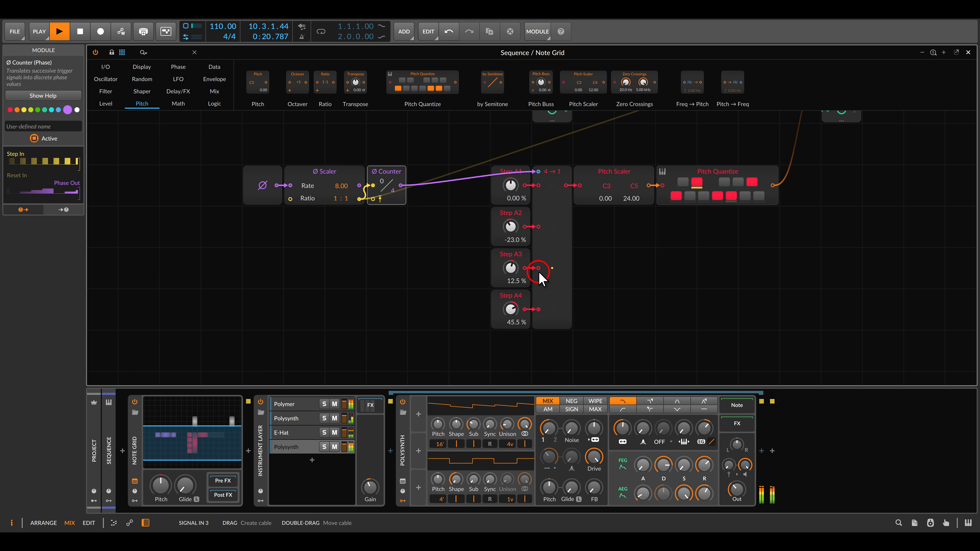
key(space)
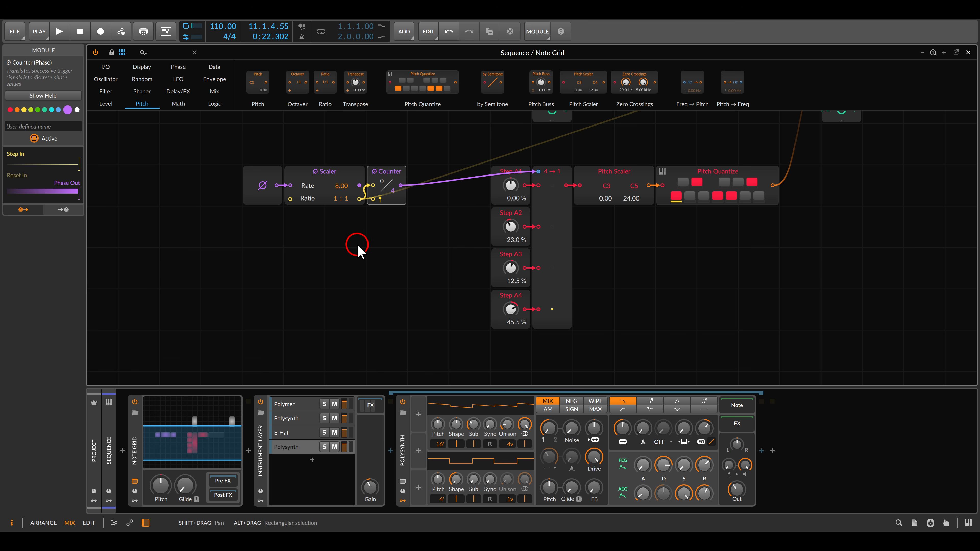
Step: Duplicate the Ø Scaler module so a second scaler is fed by the same phase input
drag(357, 248, 384, 235)
click(351, 164)
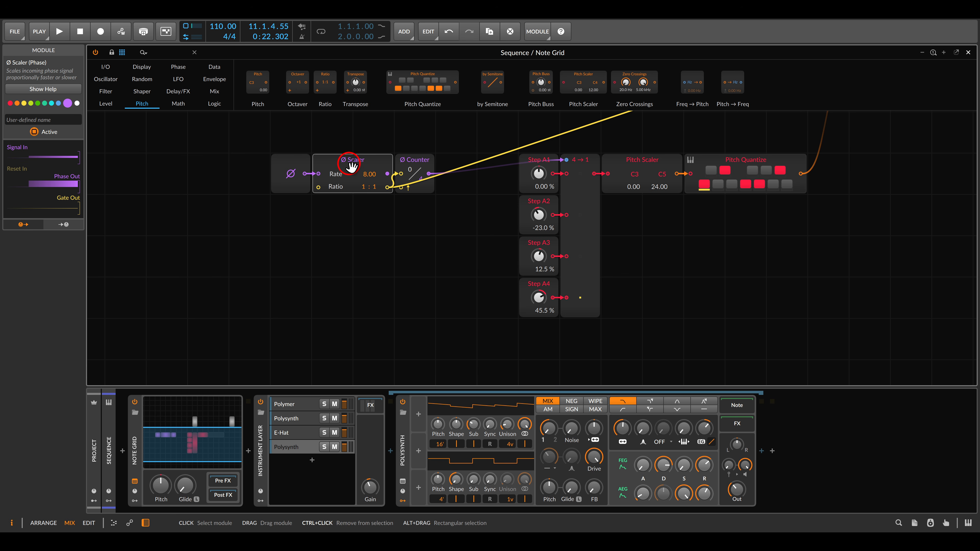
key(ctrl+d)
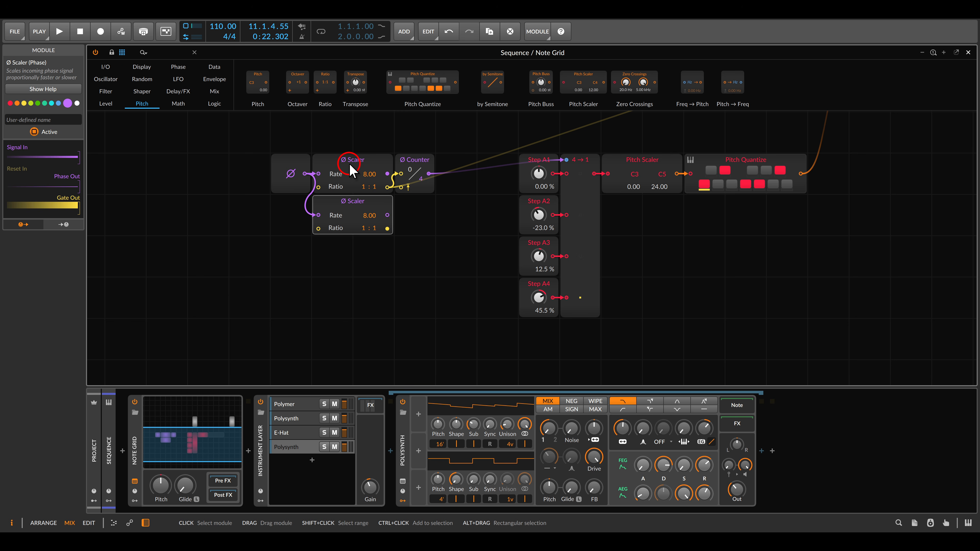
Step: Add a Transport Playing module next to the duplicated Ø Scaler
click(105, 67)
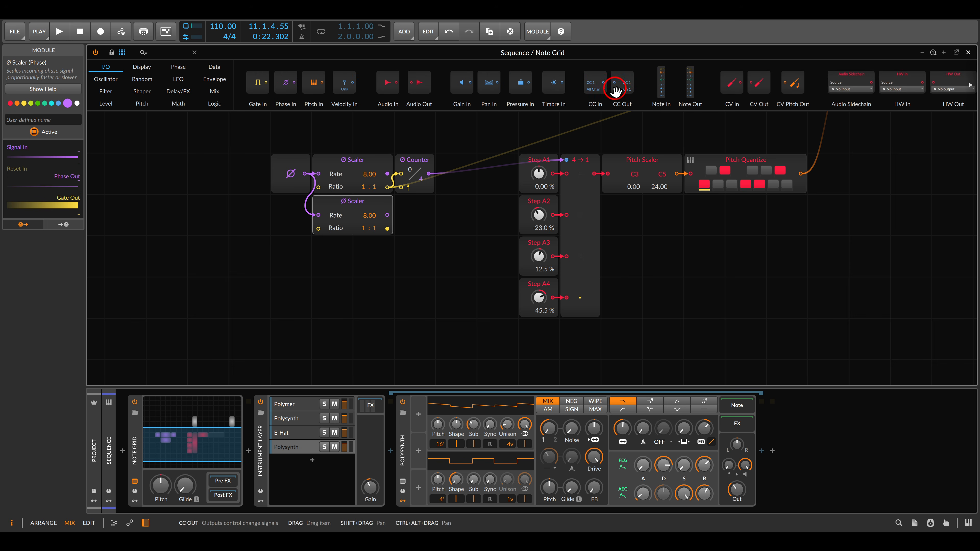
scroll(618, 96, down, 5)
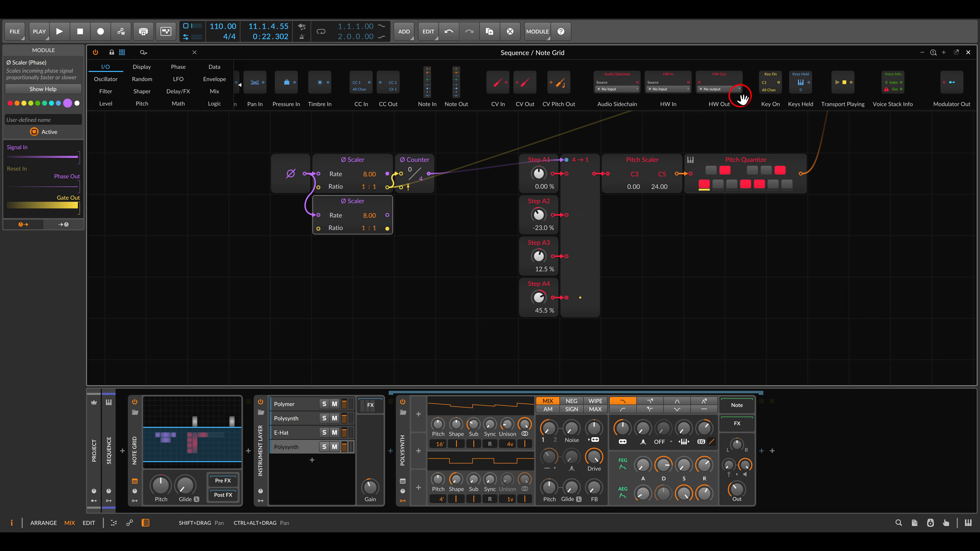
drag(842, 86, 262, 218)
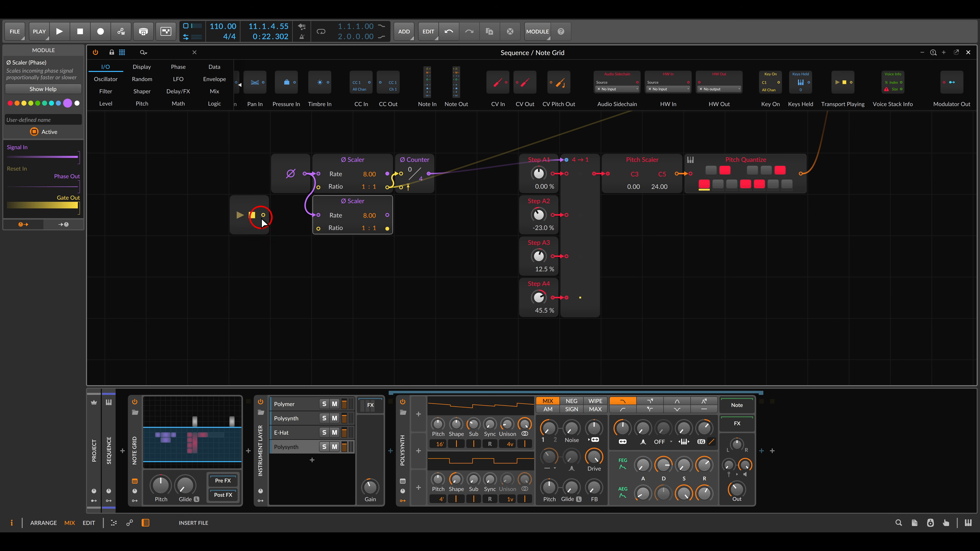
click(249, 215)
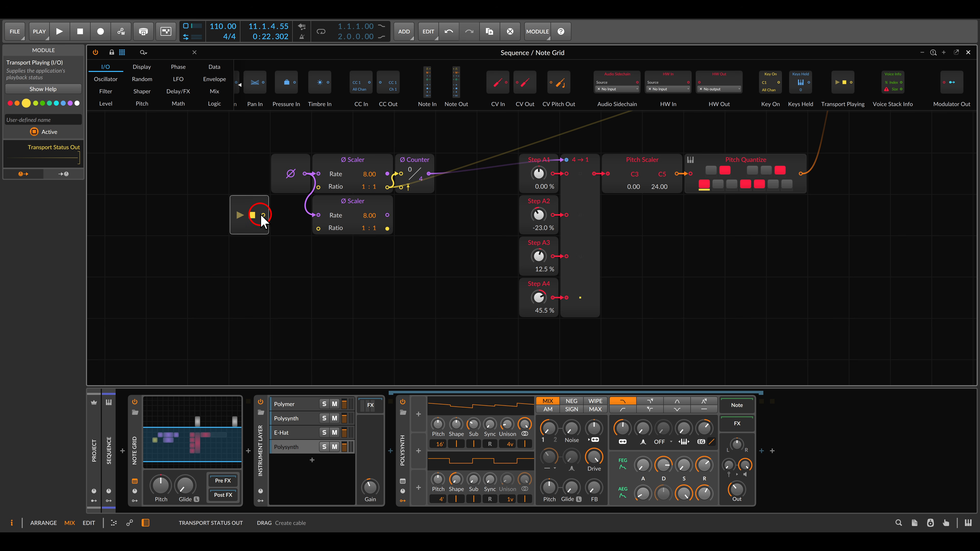
Step: Connect Transport Playing to the reset inputs of both Ø Scalers and the Ø Counter, and place it directly beside the lower scaler
drag(263, 215, 334, 183)
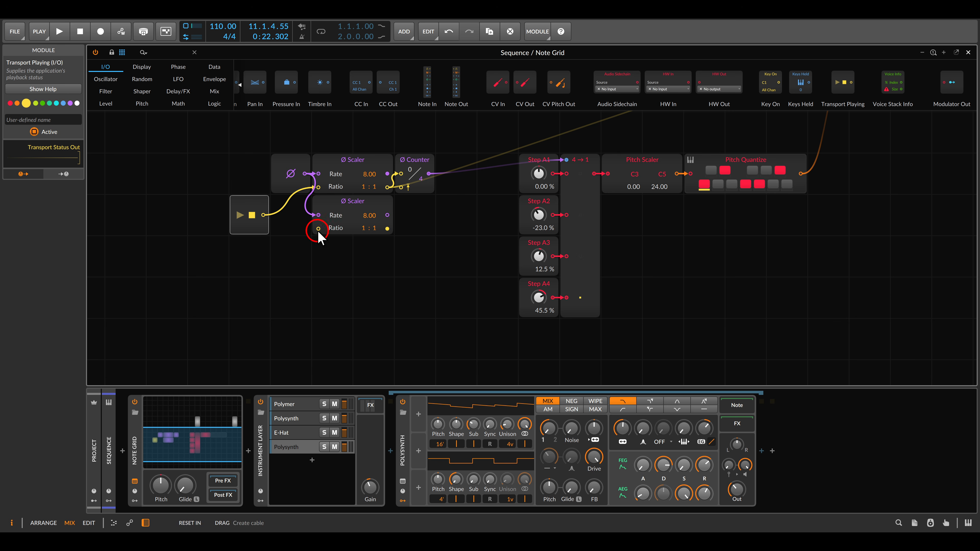
drag(318, 229, 274, 215)
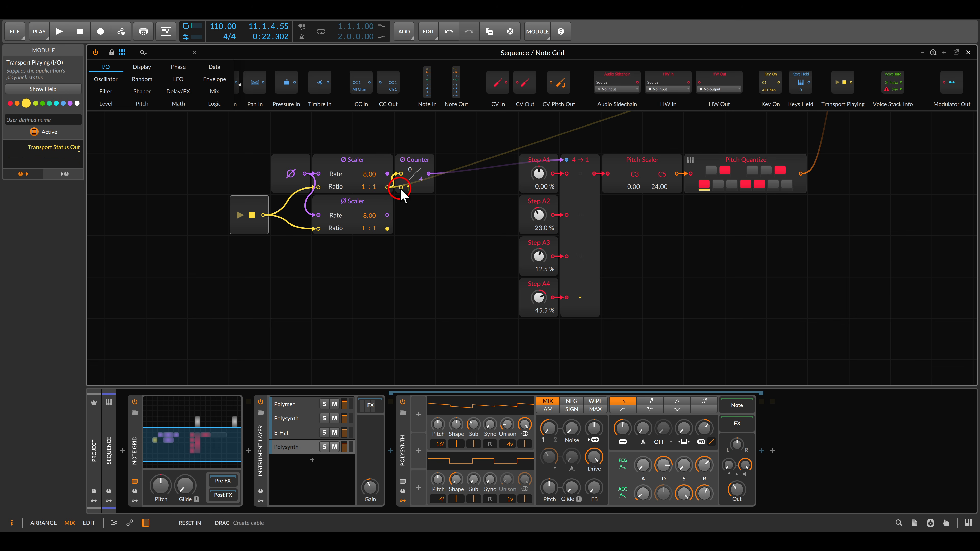
drag(401, 187, 304, 222)
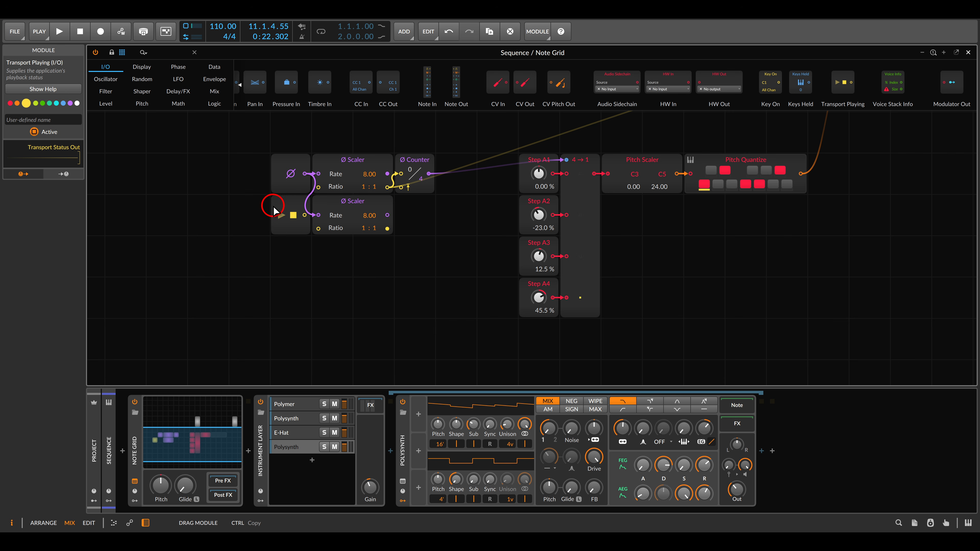
click(244, 203)
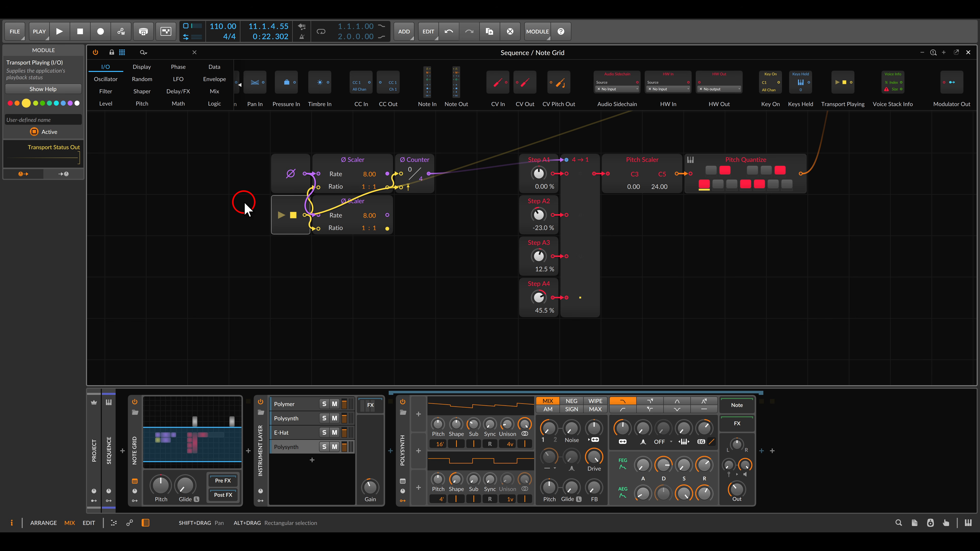
Step: Add an OR logic module above the upper Ø Scaler
click(561, 206)
click(214, 107)
drag(840, 82, 394, 142)
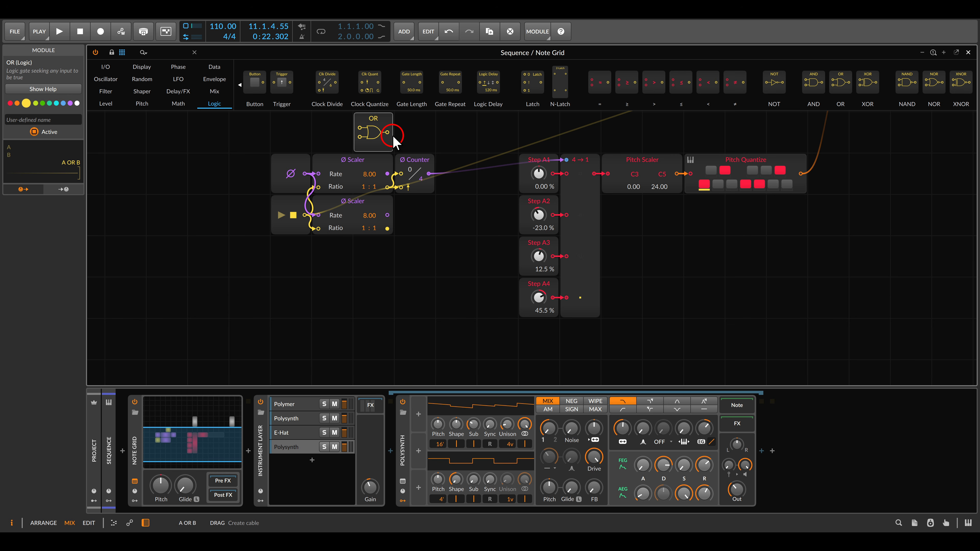
Step: Shift the input and scaler modules to make room, and place OR before the Ø Counter, combining both scalers' gate outputs into its step input
drag(240, 164, 345, 219)
drag(376, 176, 335, 176)
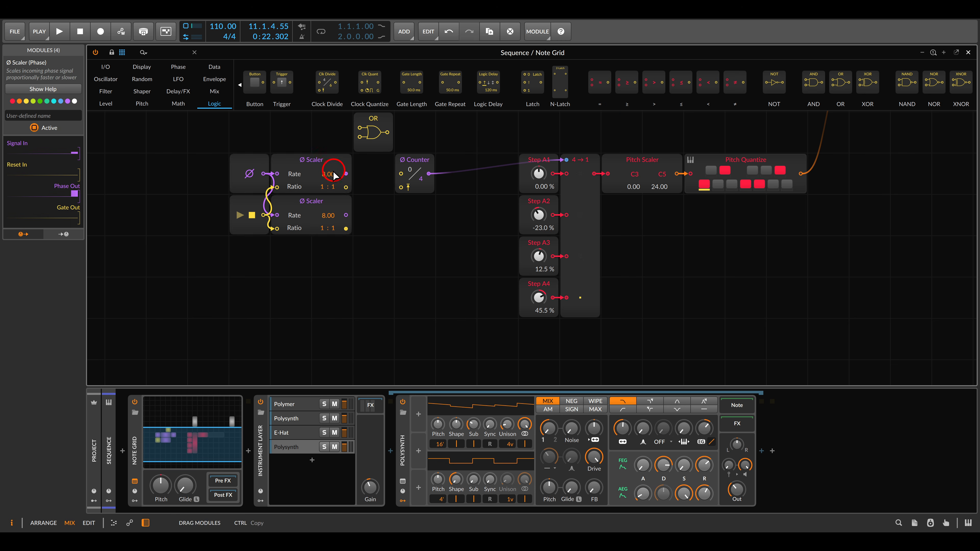
drag(362, 133, 351, 231)
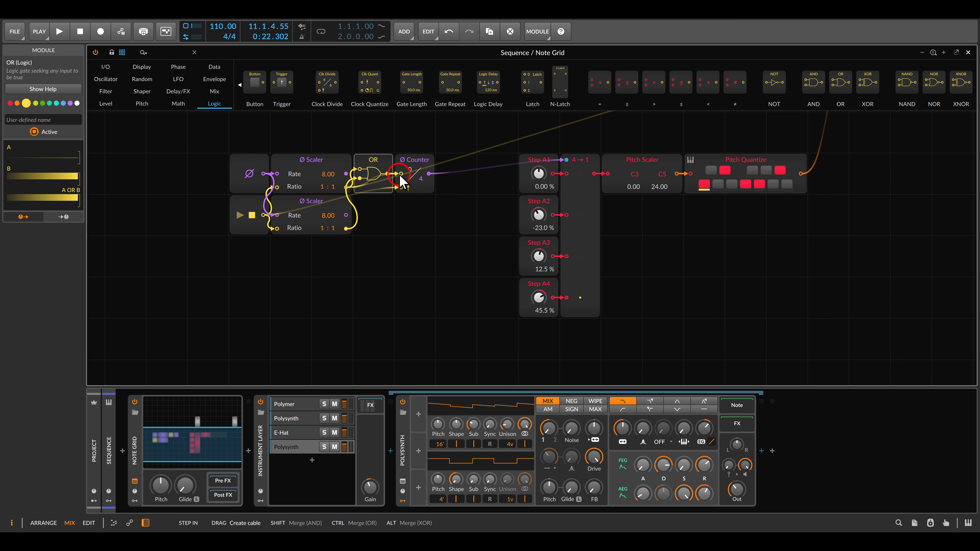
drag(319, 140, 313, 259)
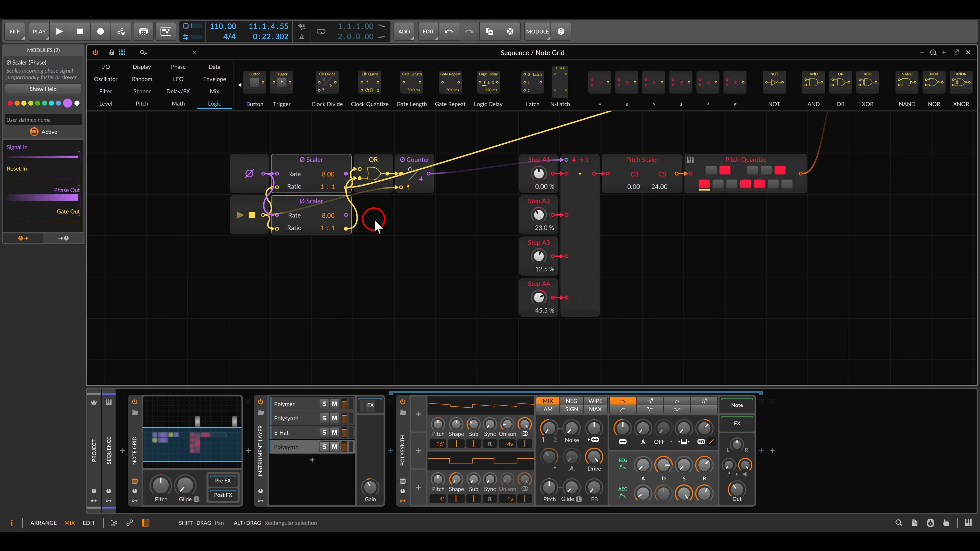
click(375, 159)
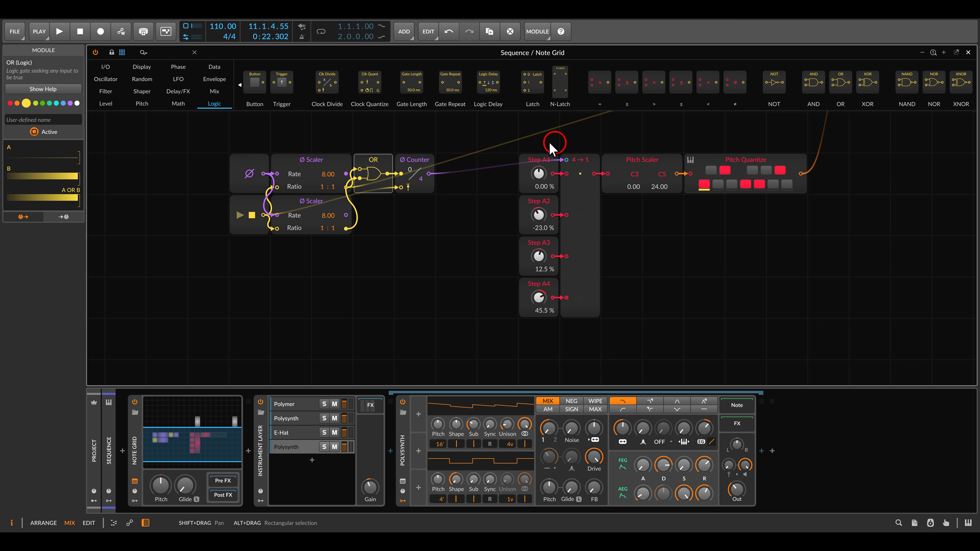
Step: Make room before the OR module and insert a Gate Length module between each Ø Scaler's gate output and the OR inputs
drag(193, 162, 317, 247)
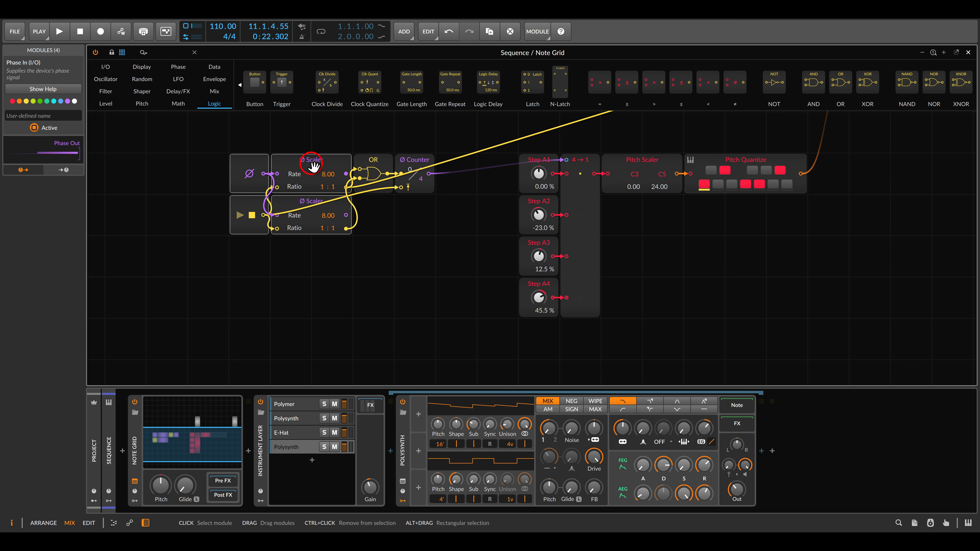
drag(306, 159, 265, 160)
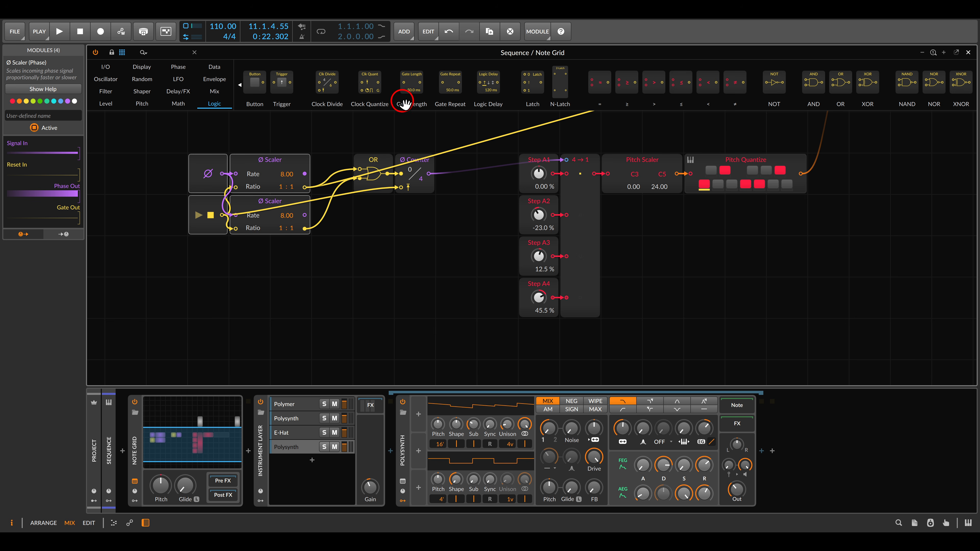
drag(411, 84, 325, 195)
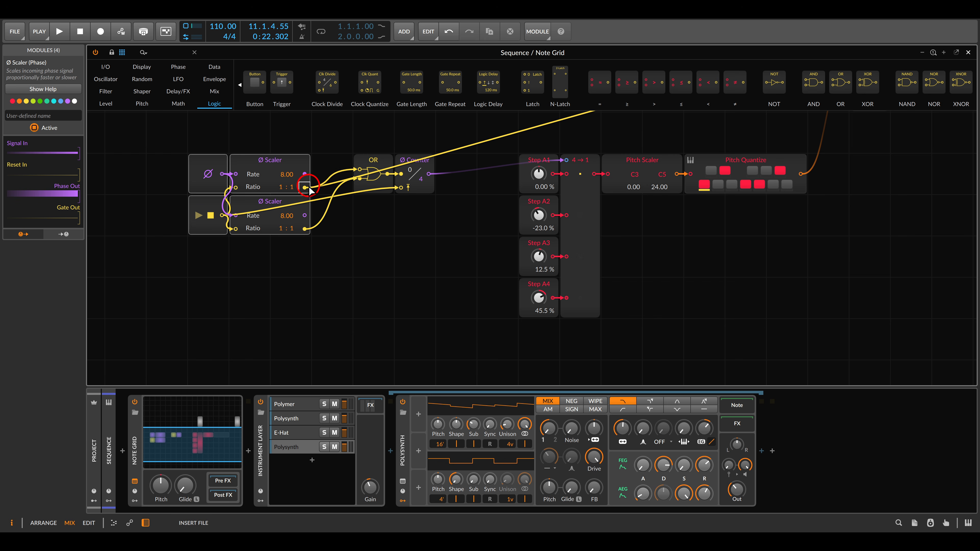
click(336, 173)
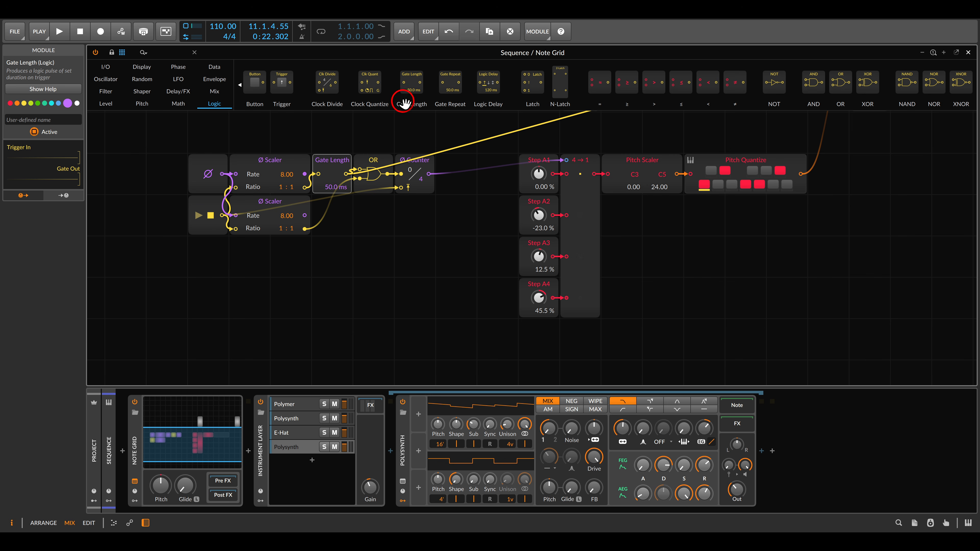
drag(311, 229, 324, 218)
click(398, 233)
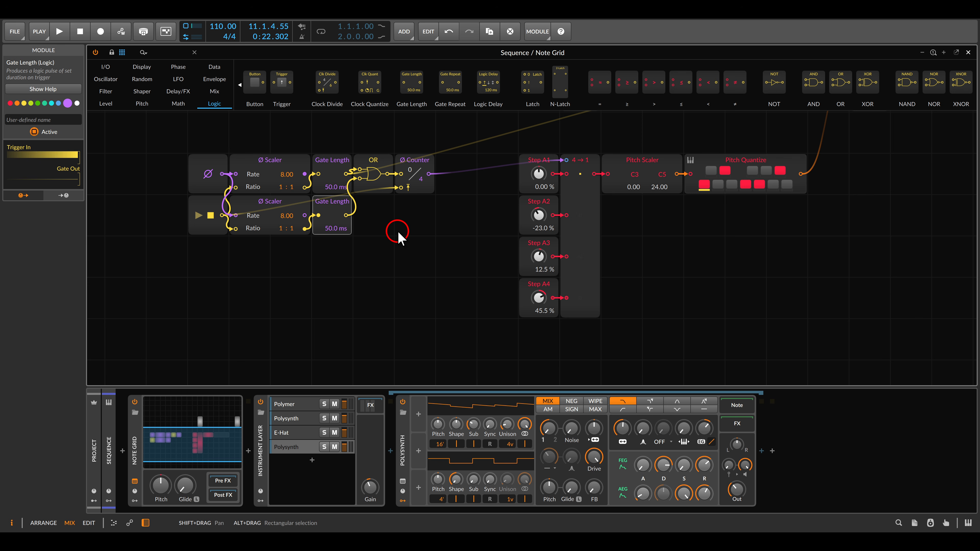
Step: Replace the gate cable at the note output module with one from the OR output
click(701, 201)
double_click(627, 231)
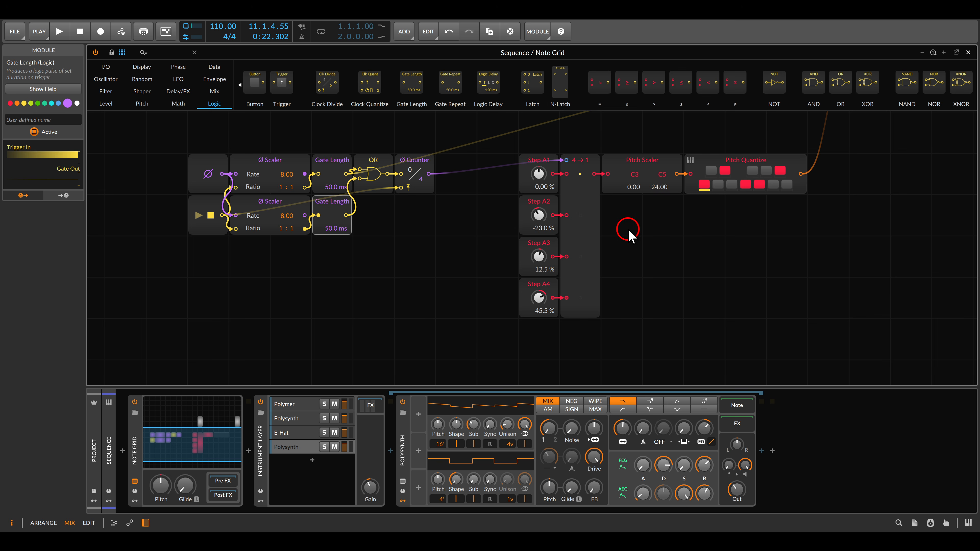
click(779, 159)
drag(781, 161, 412, 166)
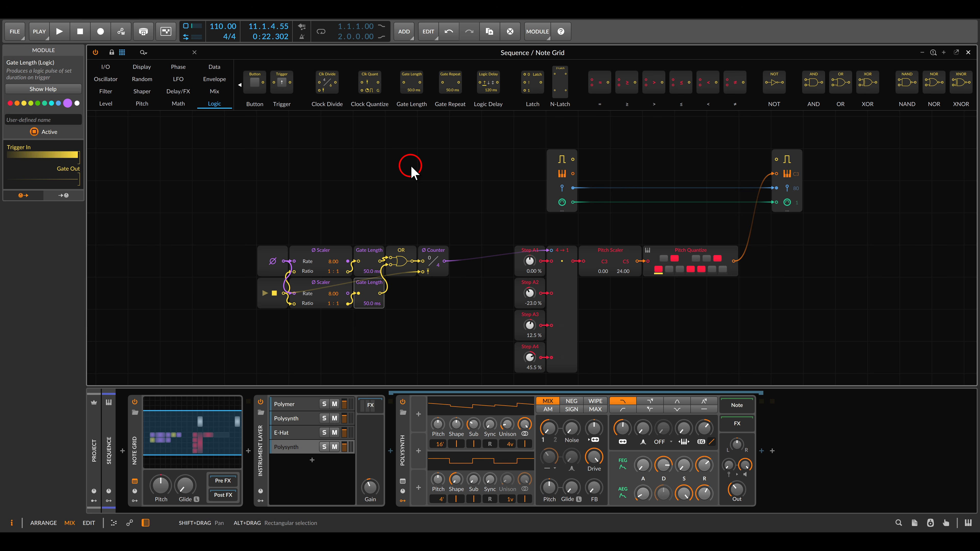
drag(339, 222, 376, 325)
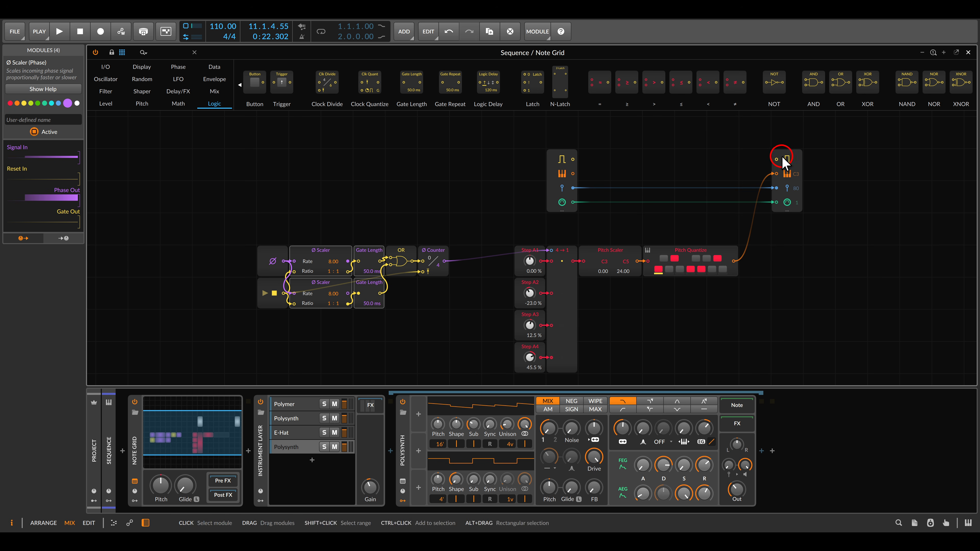
drag(783, 160, 414, 267)
Step: Set the upper Ø Scaler's ratio to 1 : 3 and the lower Ø Scaler's ratio to 1 : 2
drag(433, 328, 433, 267)
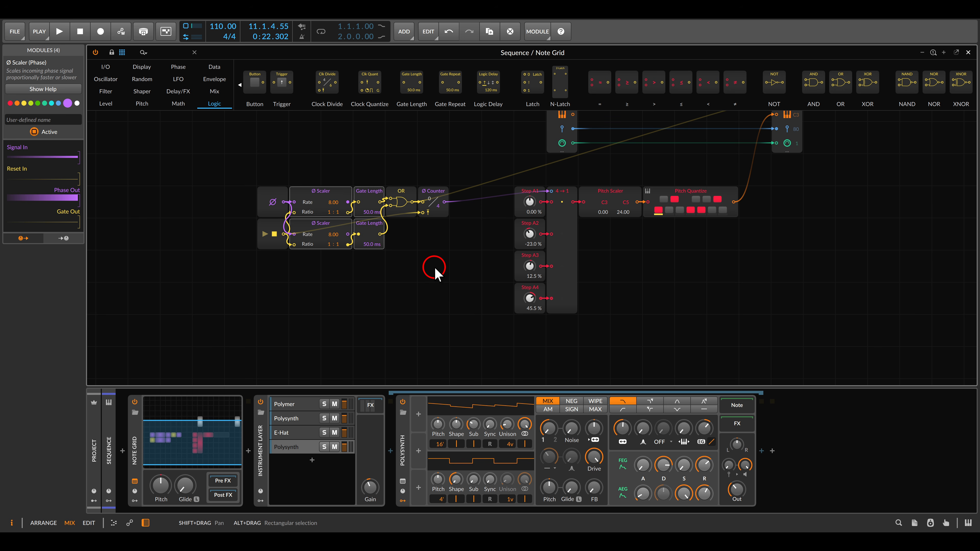
scroll(405, 270, up, 5)
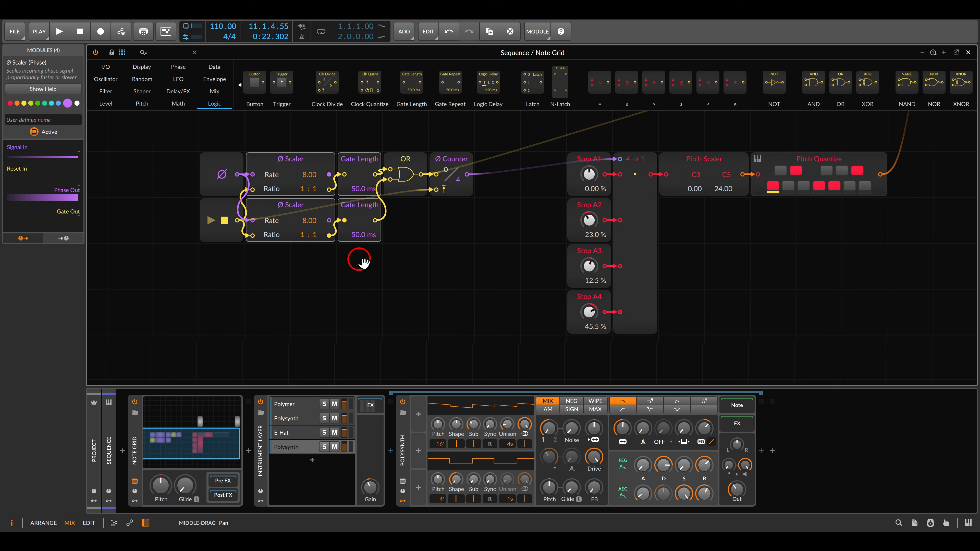
drag(359, 259, 420, 218)
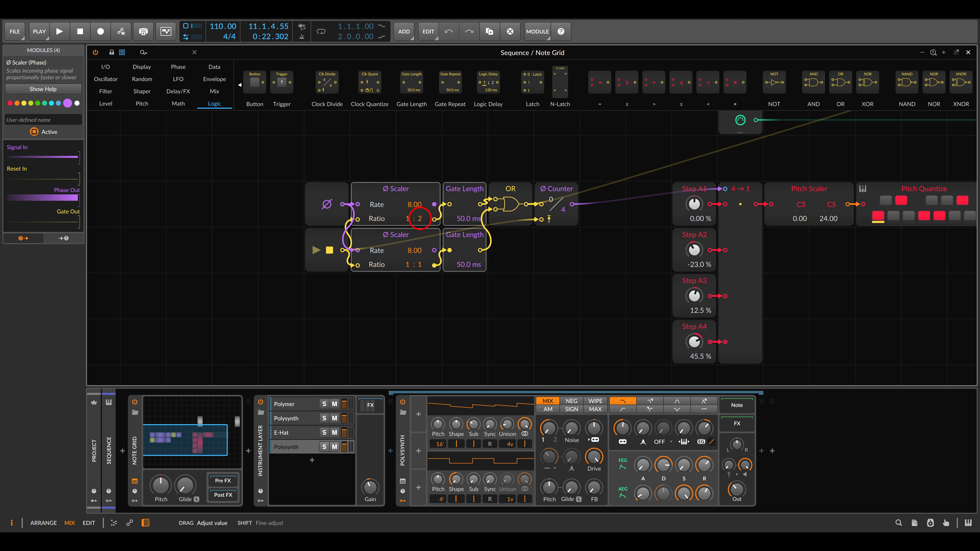
drag(420, 268, 418, 265)
click(431, 292)
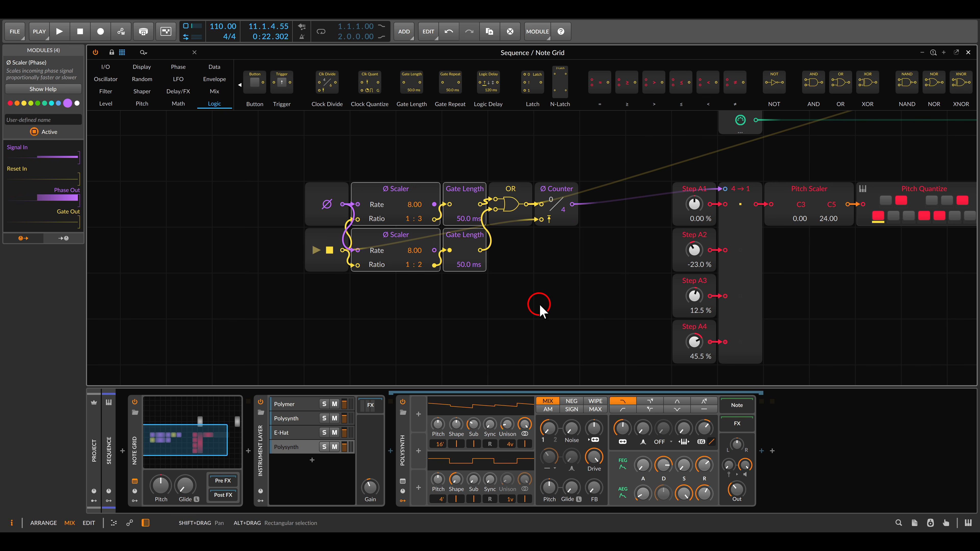
Step: Clear the module selection and play the sequence to audition the 1 : 3 and 1 : 2 clock ratios
drag(540, 305, 422, 287)
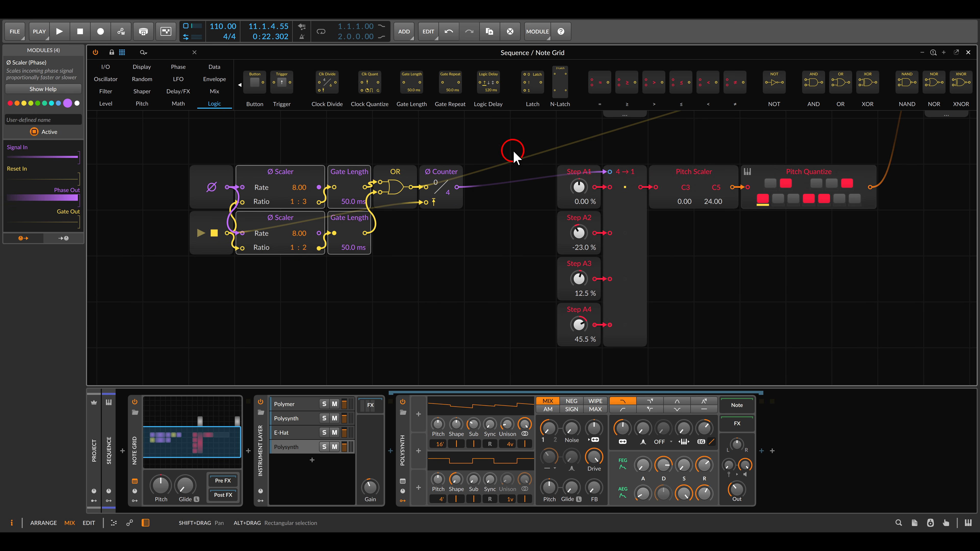
drag(513, 156, 627, 372)
click(457, 275)
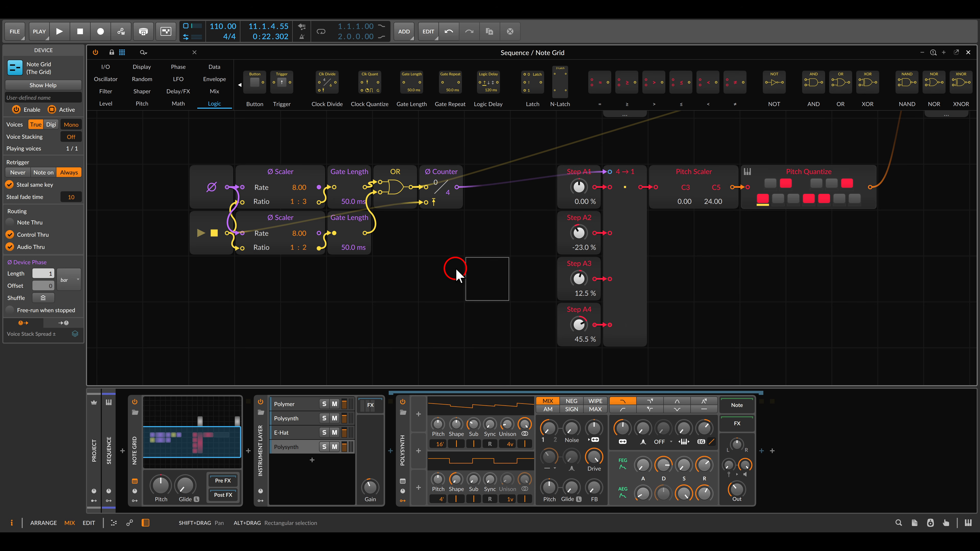
key(space)
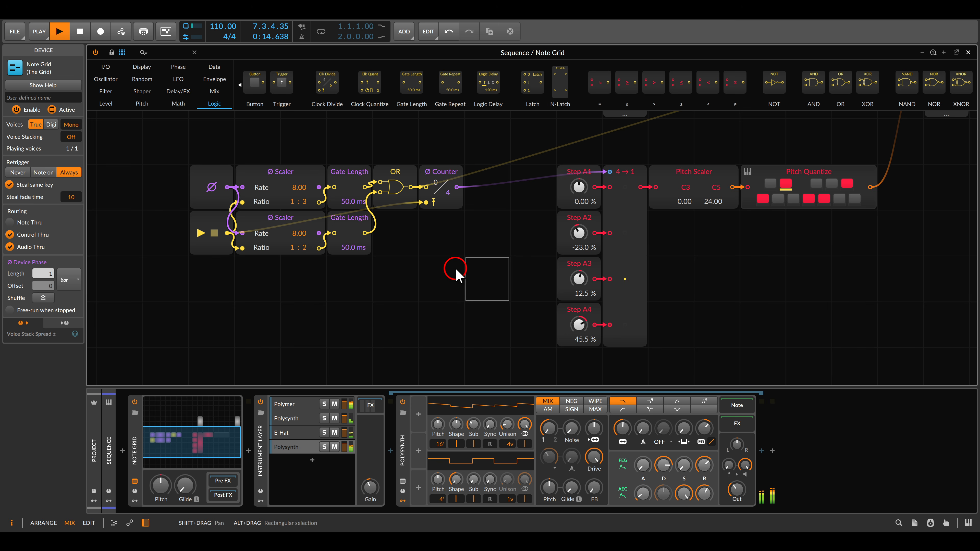
Step: Shift both Ø Scalers, the Gate Length modules, OR and Ø Counter one grid cell away from the phase and transport inputs
drag(278, 152, 469, 311)
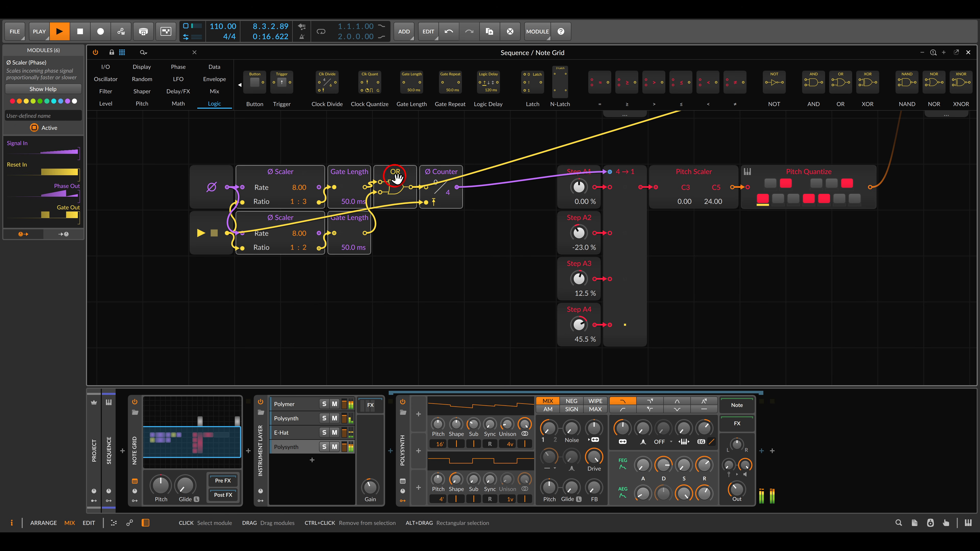
drag(396, 178, 441, 178)
click(434, 245)
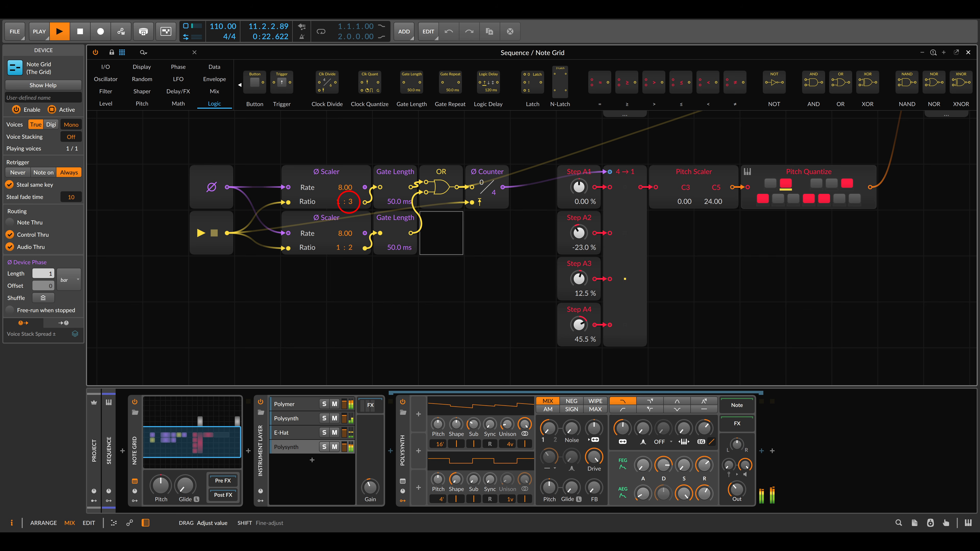
Step: Set the upper Ø Scaler's ratio to 1 : 5 and the lower one's to 1 : 3, and audition the rhythm
key(space)
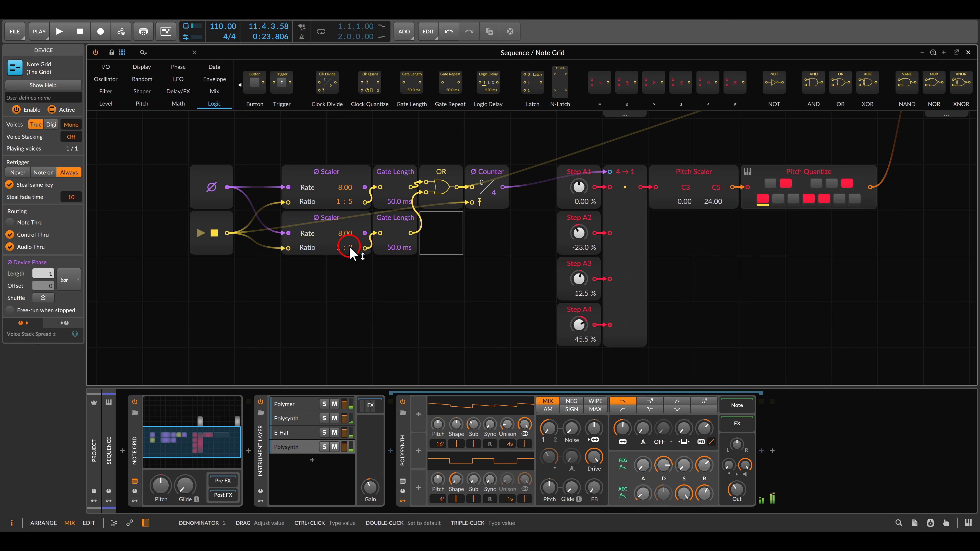
drag(349, 247, 352, 257)
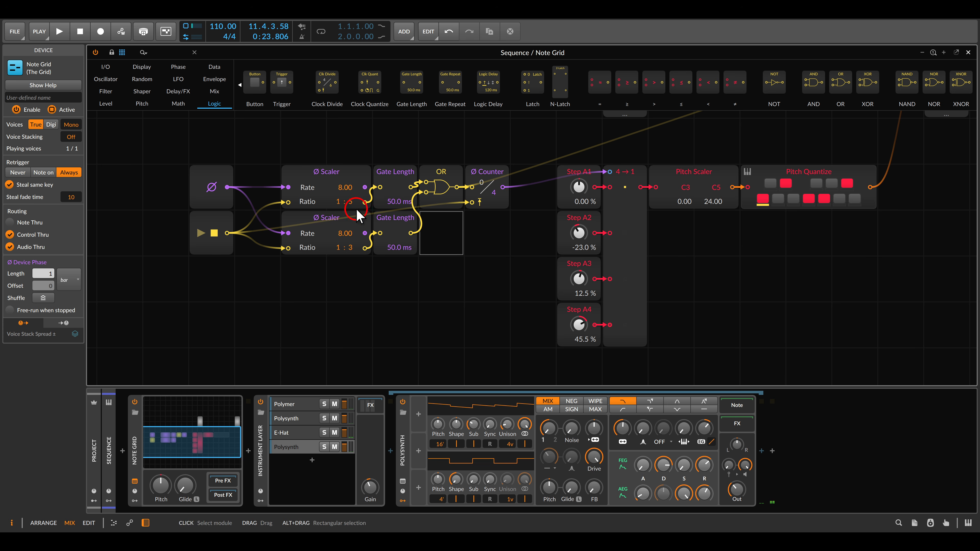
key(space)
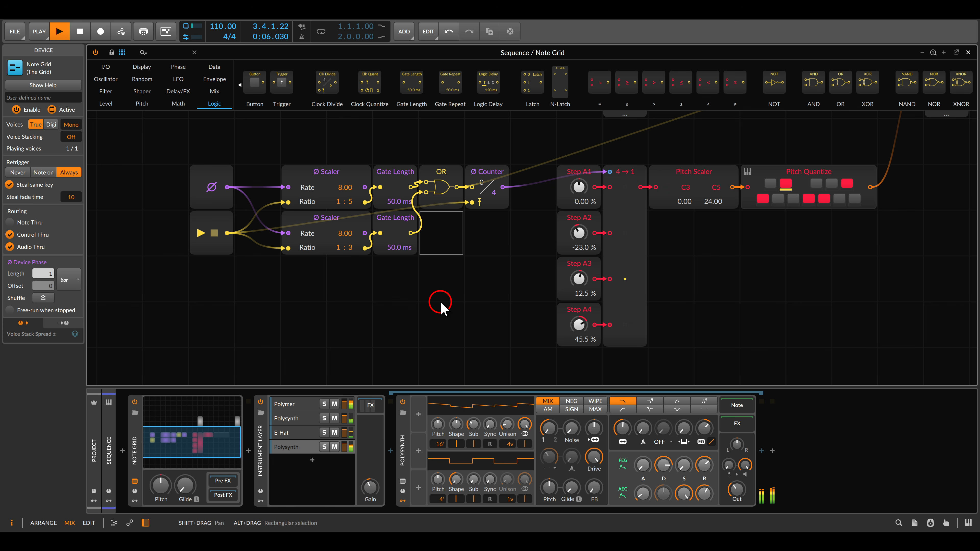
key(space)
Step: Set the rate of both Ø Scalers to 16.00 and audition the faster sequence
drag(340, 188, 340, 174)
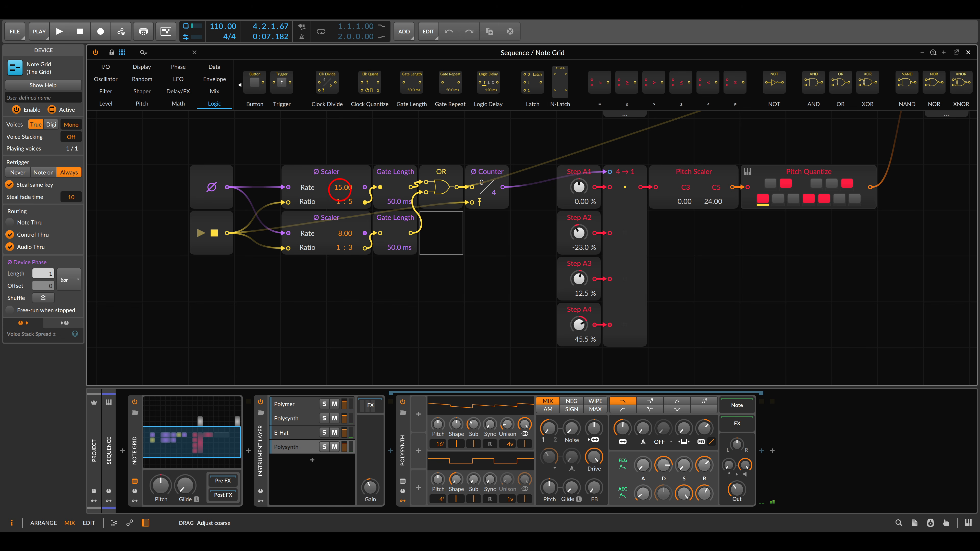
drag(341, 233, 341, 219)
key(space)
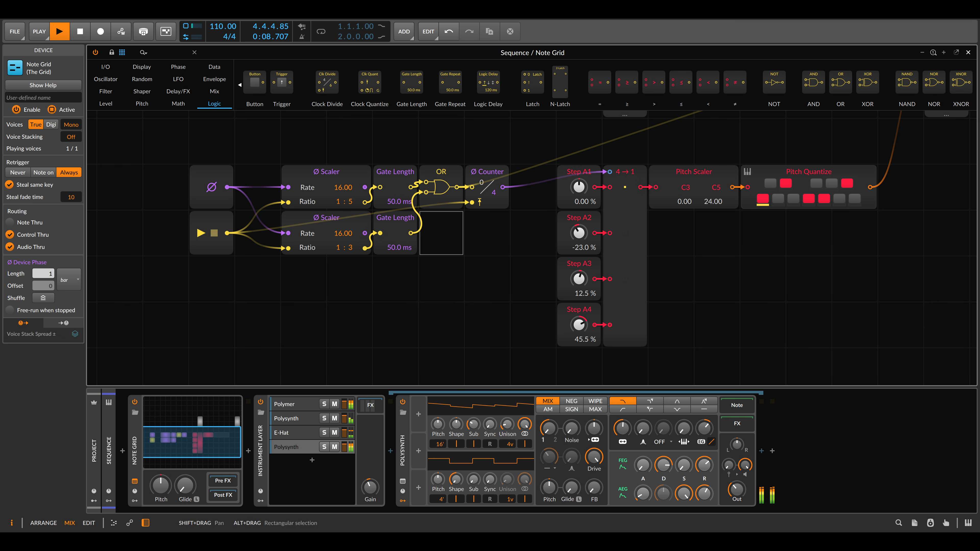
click(724, 173)
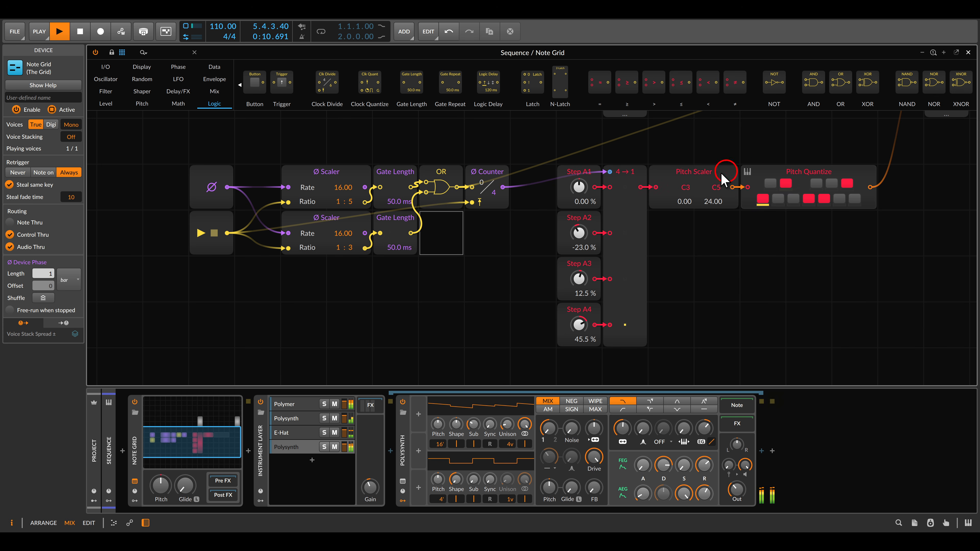
drag(477, 247, 462, 305)
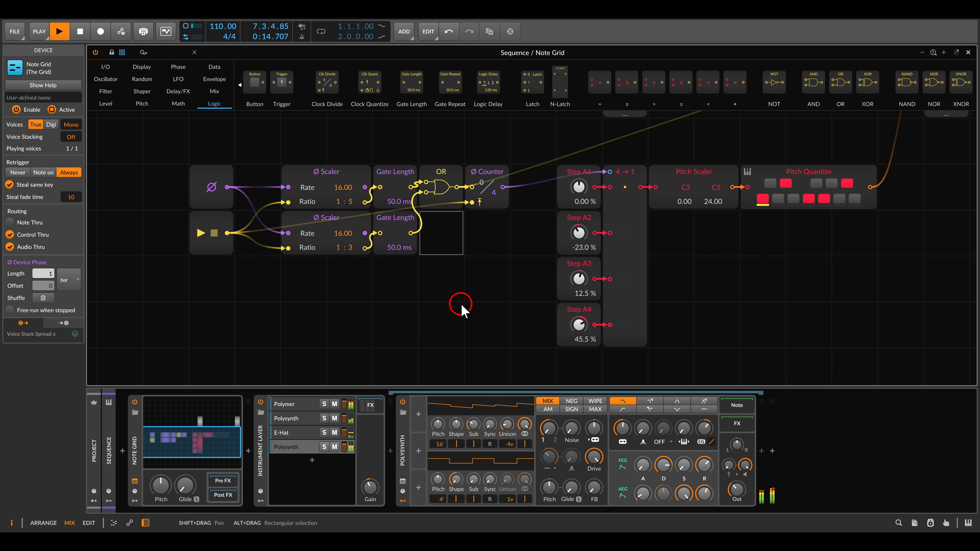
key(space)
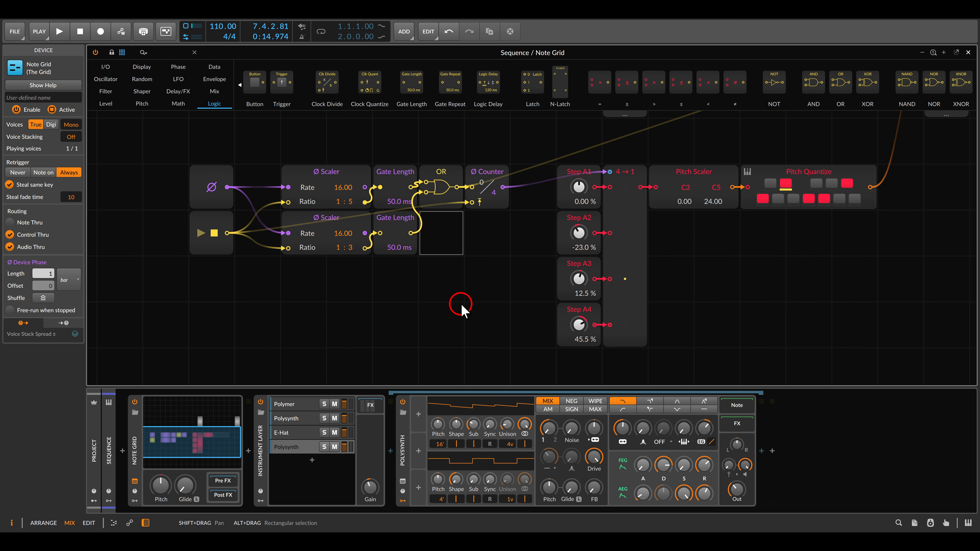
Step: Move the Step A modules and Merge beside the Ø Counter, and duplicate the whole section from the scalers through Merge below the original
scroll(464, 304, down, 3)
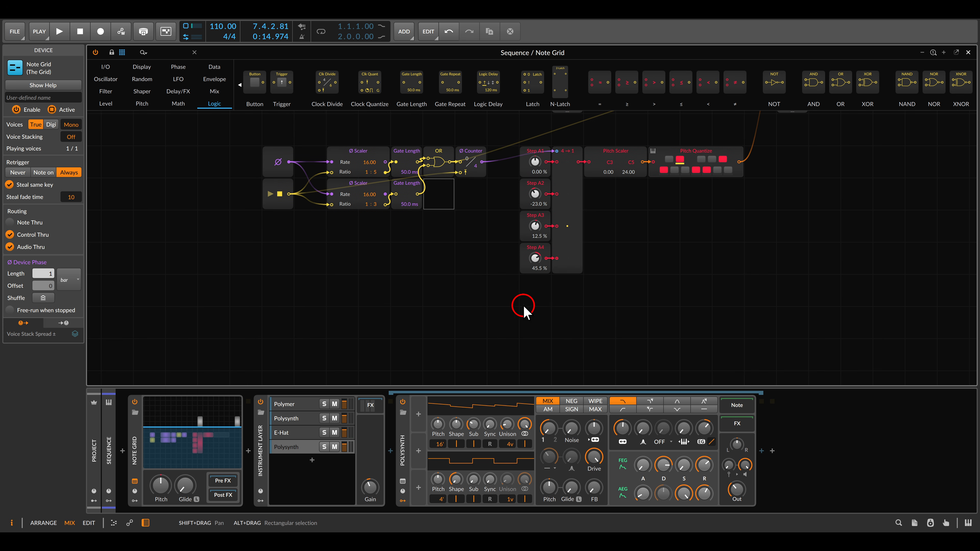
drag(524, 309, 531, 181)
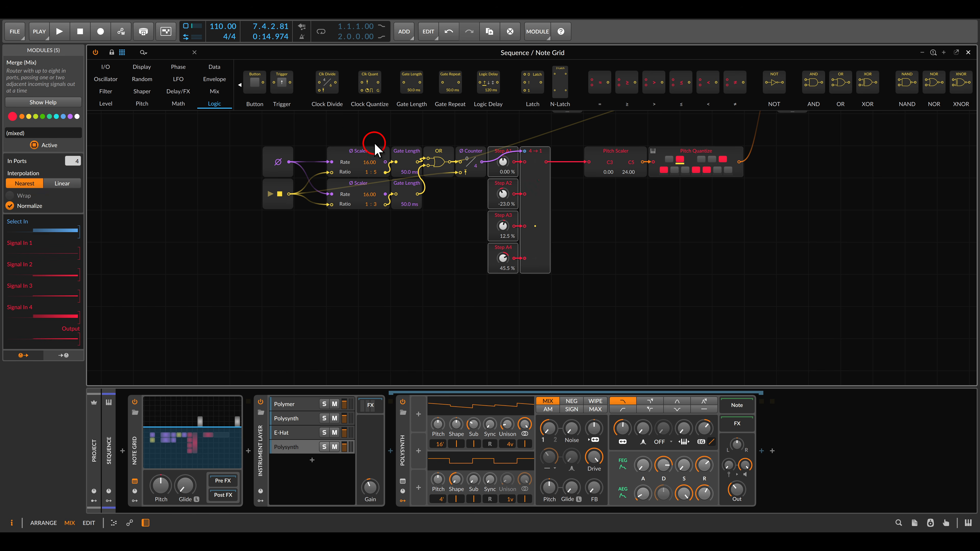
drag(346, 132, 551, 285)
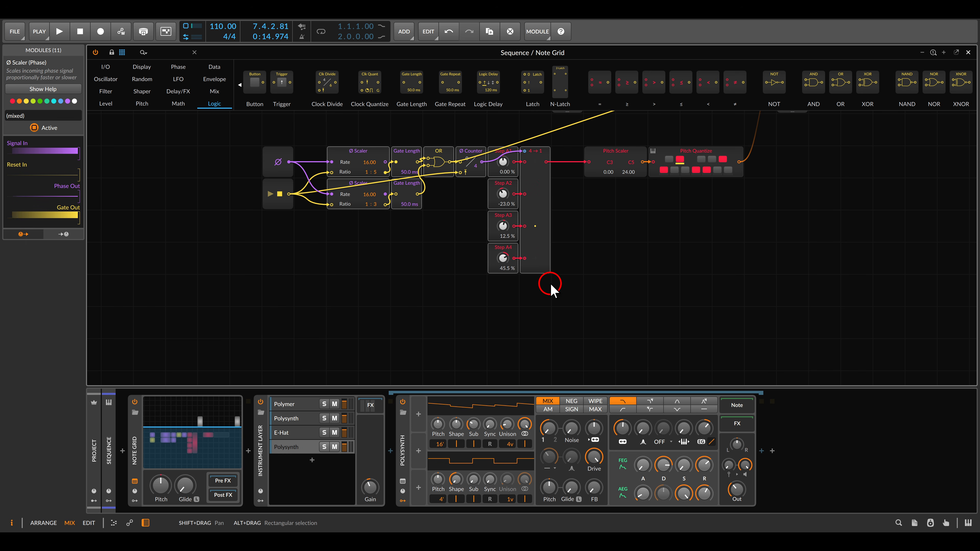
key(ctrl+d)
drag(533, 290, 532, 312)
click(573, 289)
key(ctrl+minus)
scroll(548, 262, down, 2)
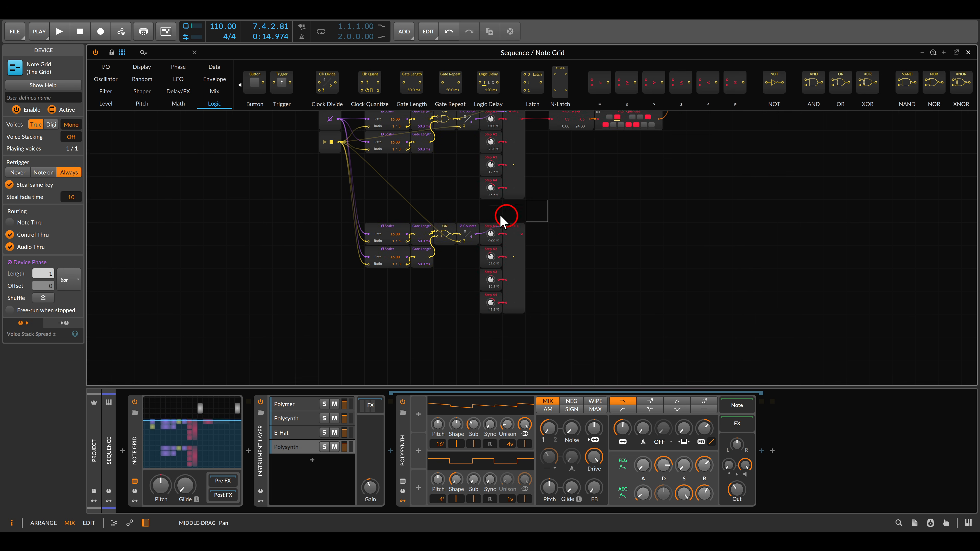
Step: Colour the original sequencer section's modules orange and the duplicated section's modules green
drag(359, 120, 513, 219)
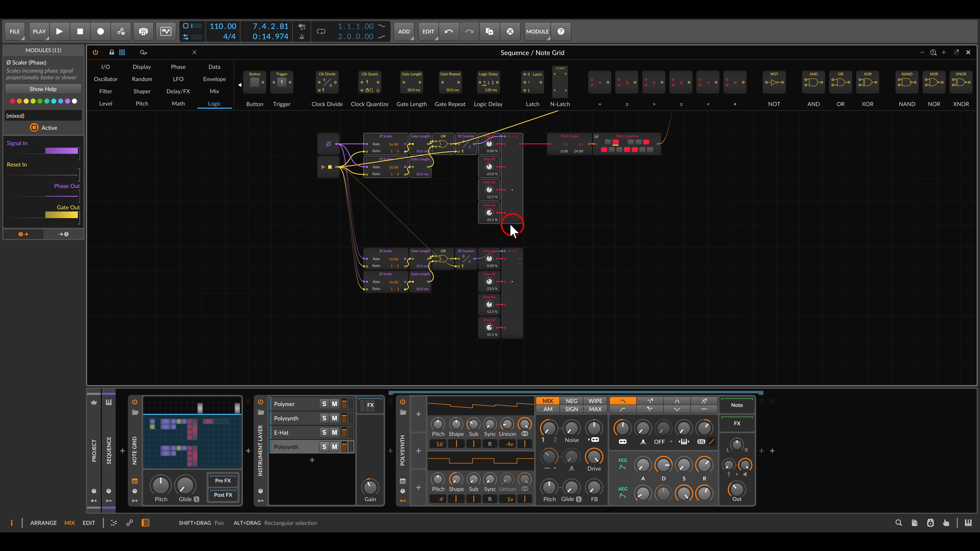
click(19, 104)
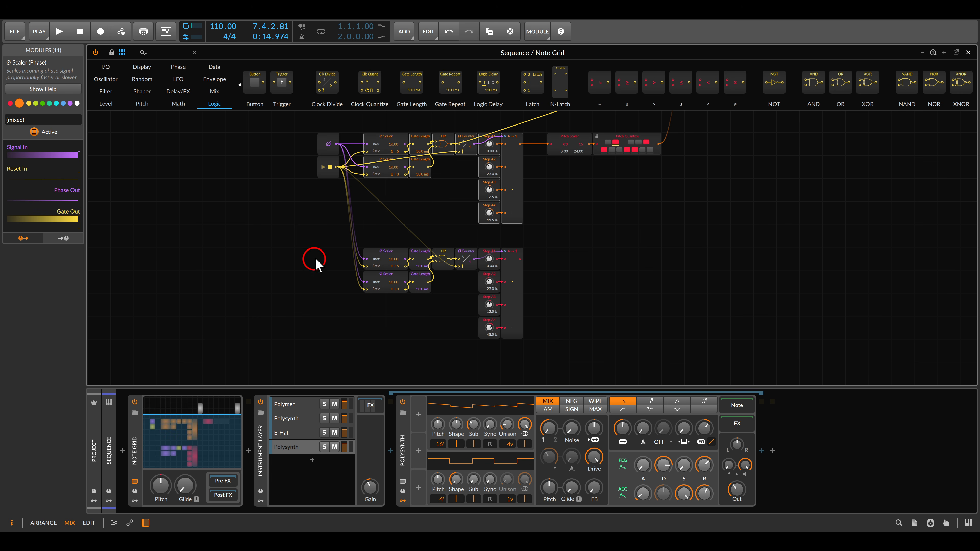
drag(317, 256, 587, 352)
click(40, 101)
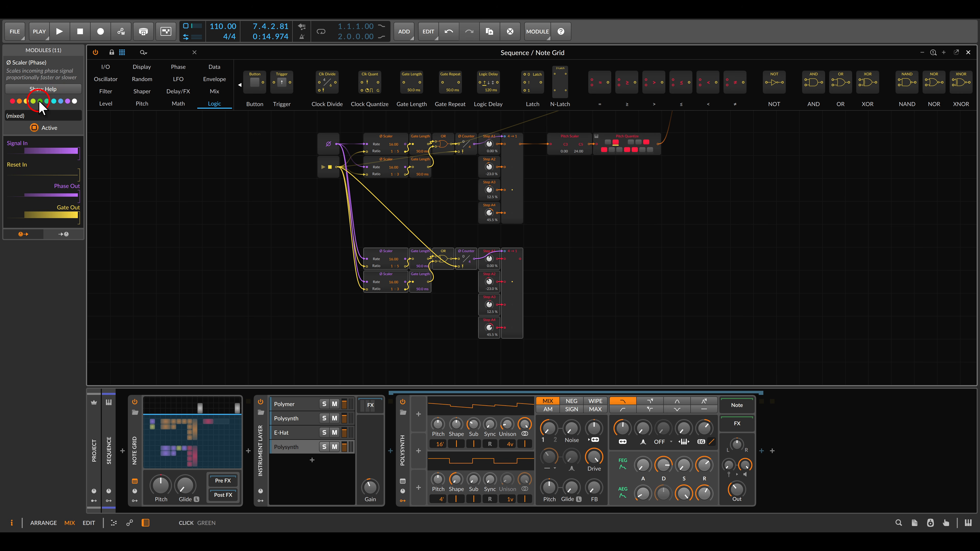
click(565, 266)
Step: Rename the first two step modules of the green sequencer section to Step B1 and Step B2
scroll(541, 266, up, 3)
drag(465, 308, 570, 242)
click(568, 186)
click(25, 112)
key(BackSpace)
text(B)
click(573, 225)
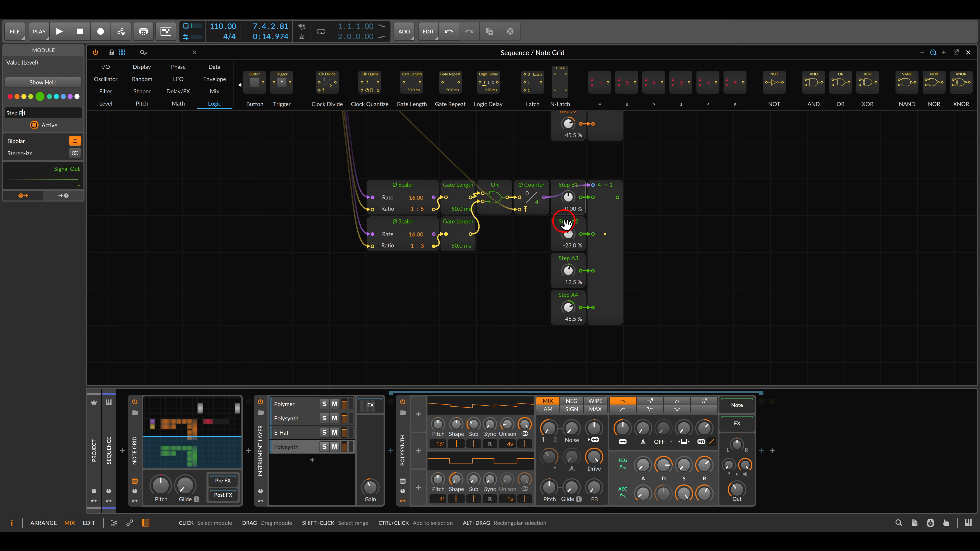
click(22, 113)
key(BackSpace)
text(B)
Step: Rename the last two step modules of the green sequencer section to Step B3 and Step B4
click(562, 259)
click(22, 113)
key(BackSpace)
text(B)
click(569, 302)
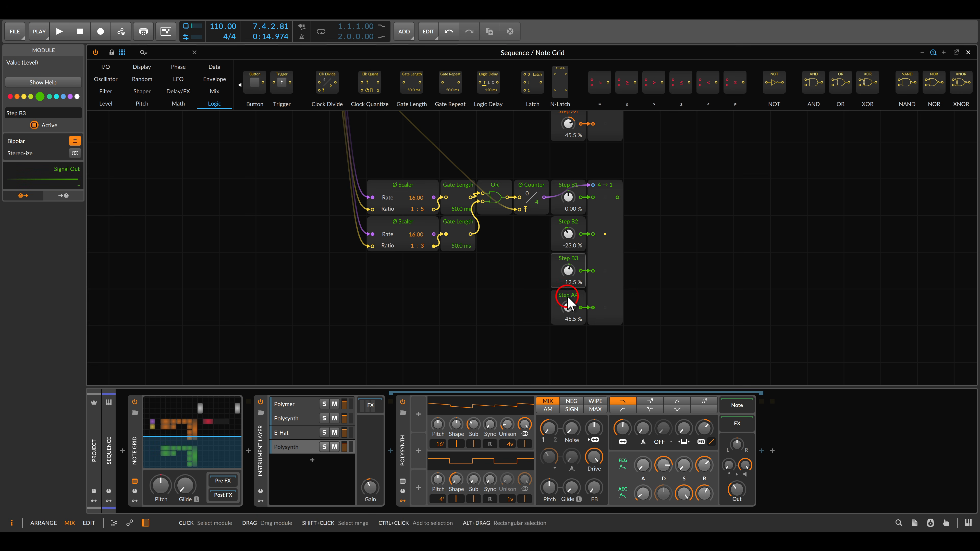
click(23, 112)
text(B)
click(503, 266)
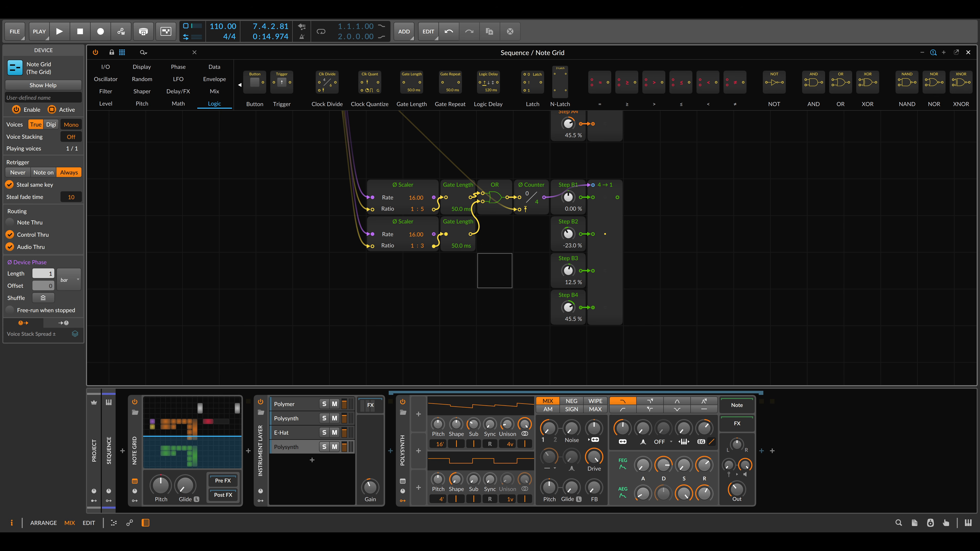
Step: Insert an Add module between the orange Merge and the Pitch Scaler, feeding the green Merge's output into its second input
scroll(704, 212, down, 3)
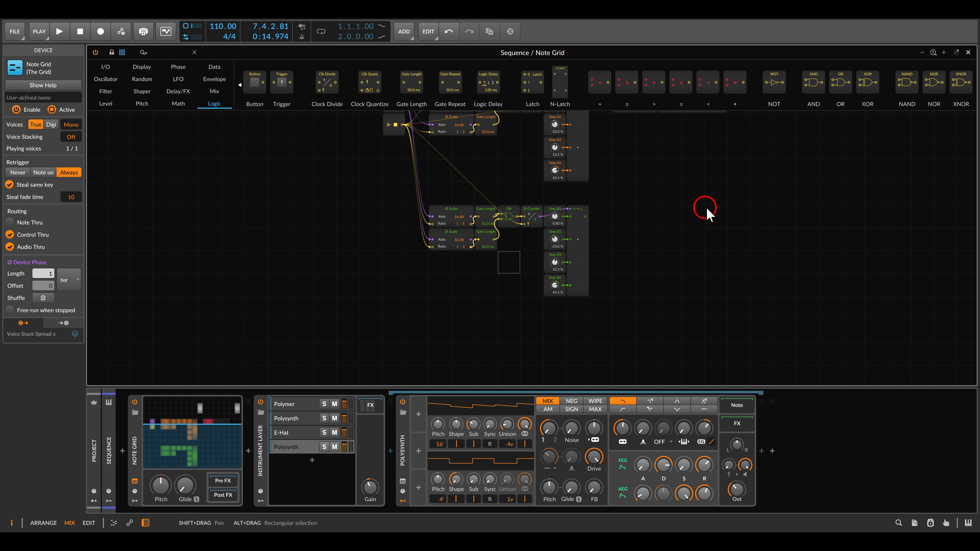
drag(741, 190, 621, 258)
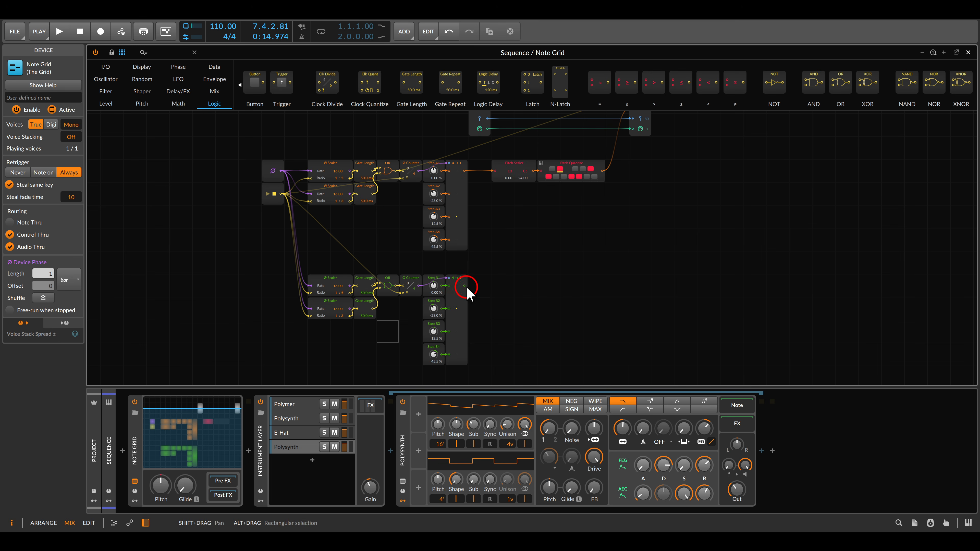
drag(464, 285, 481, 171)
scroll(463, 171, up, 5)
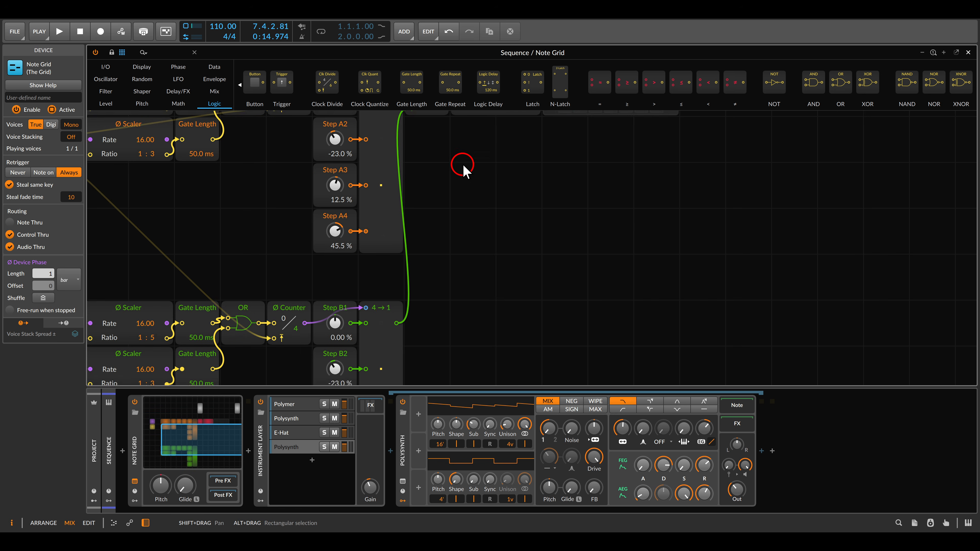
click(525, 191)
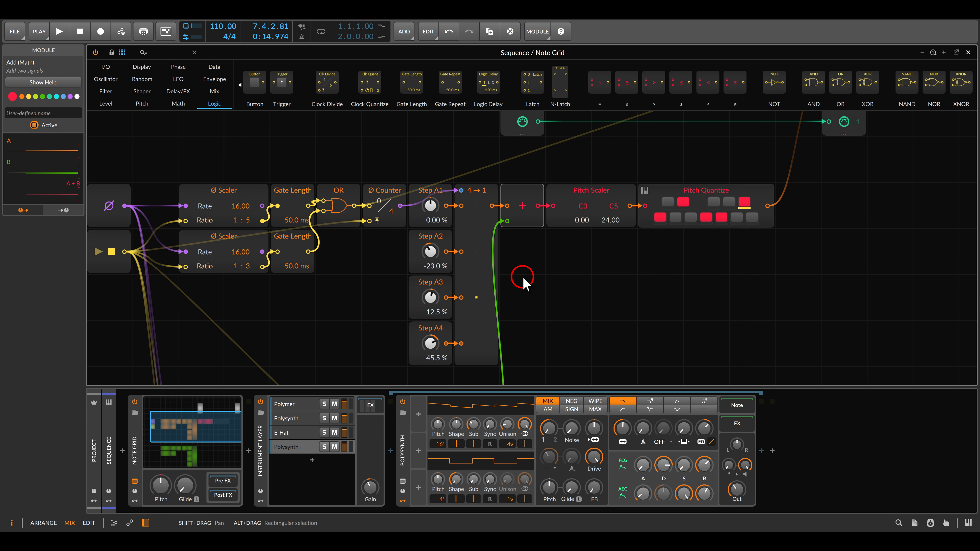
scroll(541, 247, down, 6)
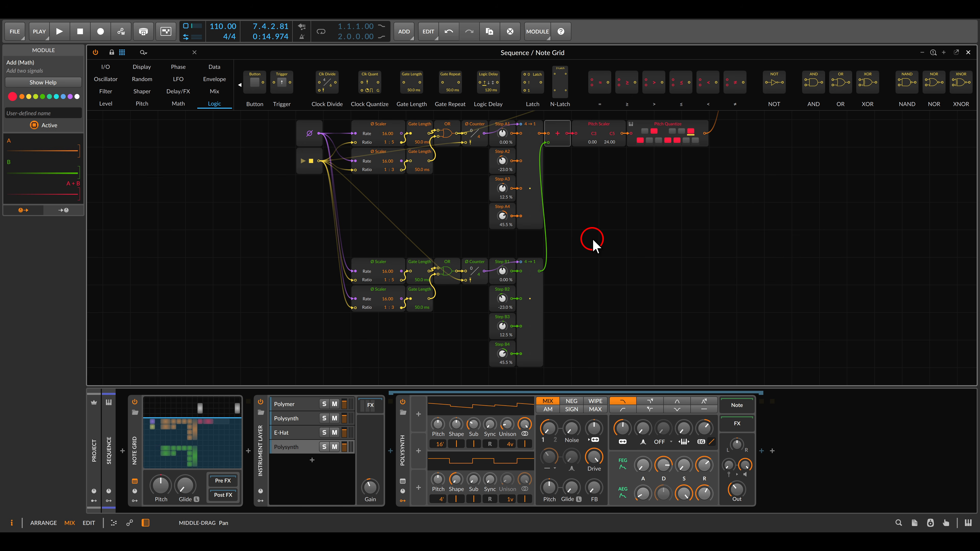
Step: During playback, set Step B1 to 37.0 %, B2 to 56.0 %, B3 to 36.0 % and B4 to 75.0 %
scroll(592, 241, up, 1)
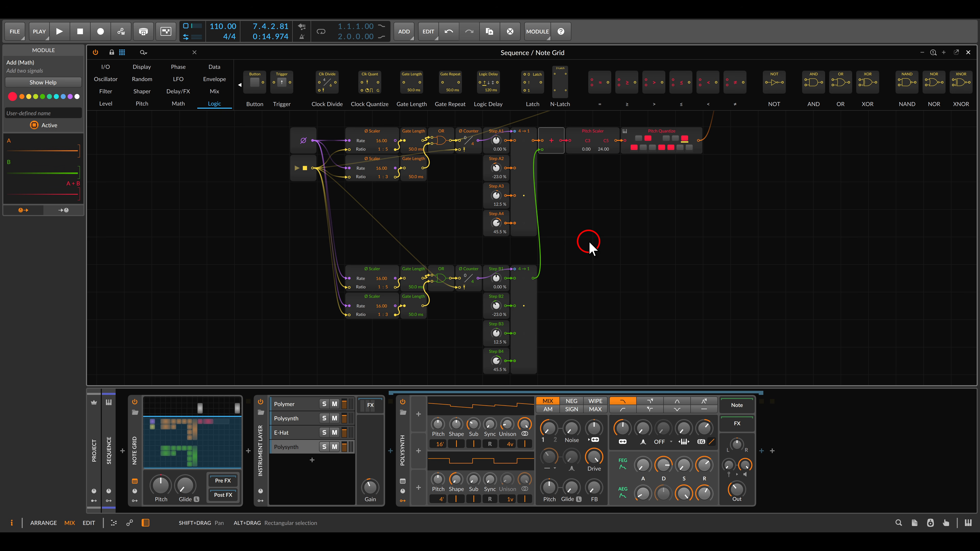
key(space)
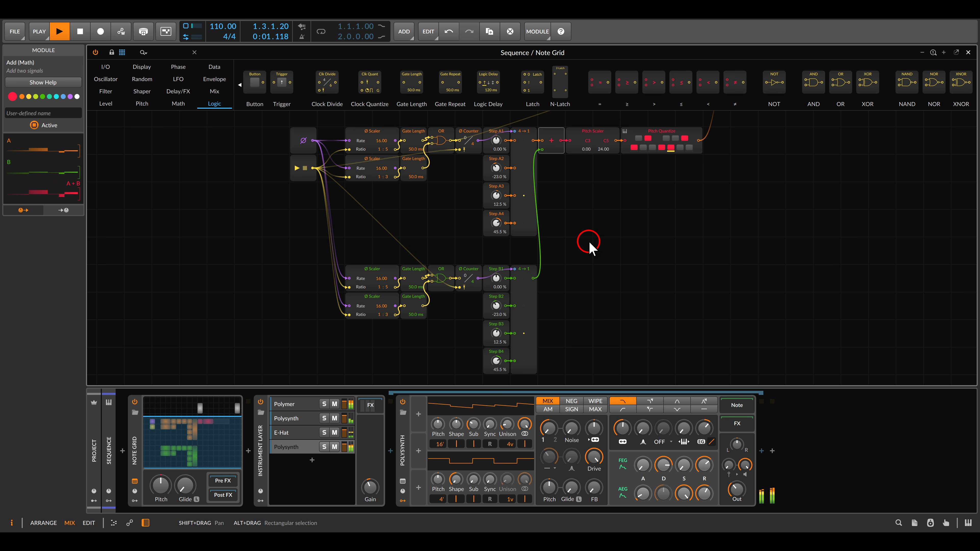
scroll(565, 311, up, 3)
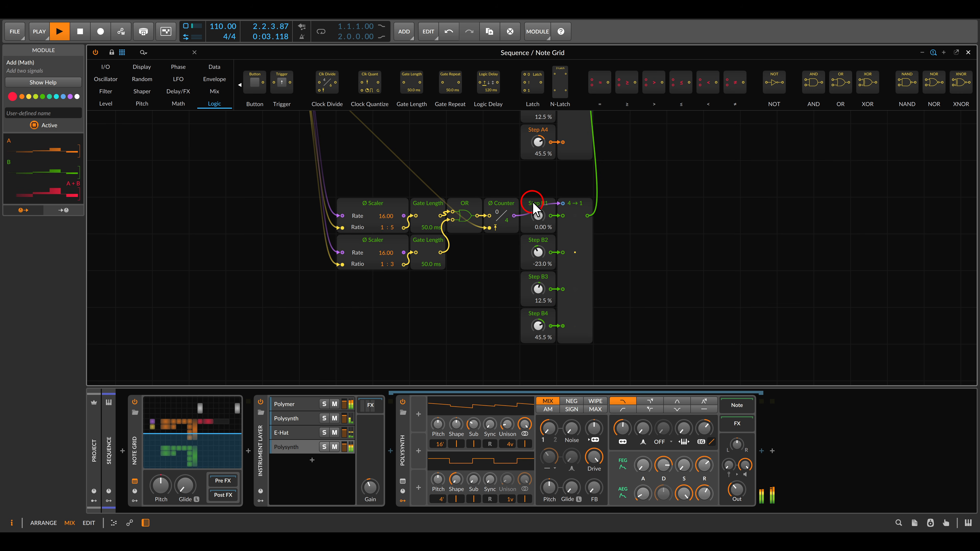
mouse_move(537, 215)
mouse_down()
mouse_move(537, 204)
mouse_move(535, 214)
mouse_up()
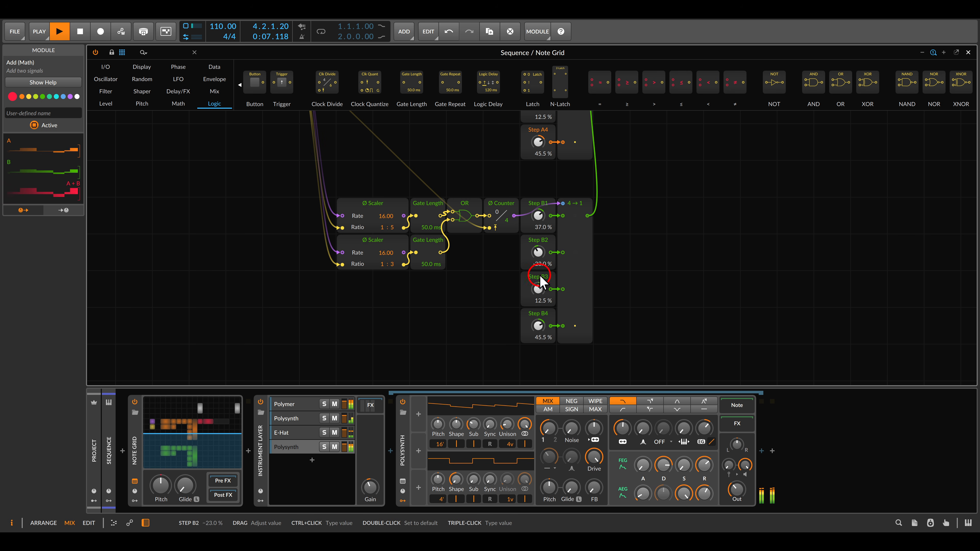
drag(539, 295, 538, 289)
drag(537, 255, 536, 247)
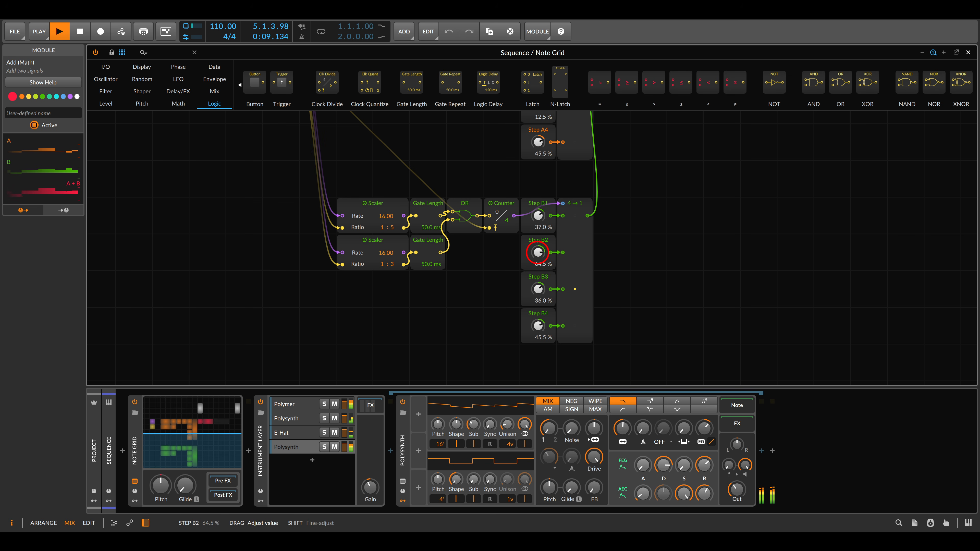
drag(540, 325, 539, 314)
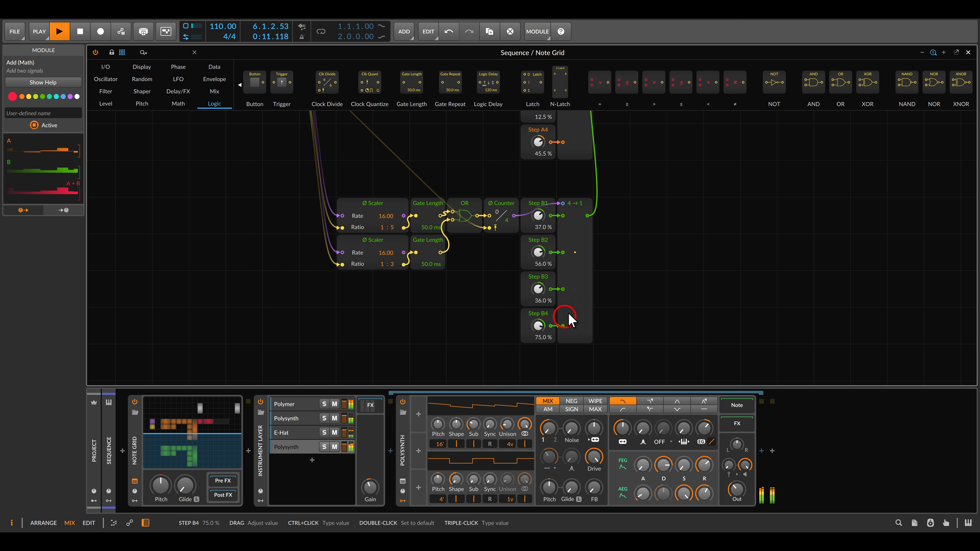
click(617, 235)
key(space)
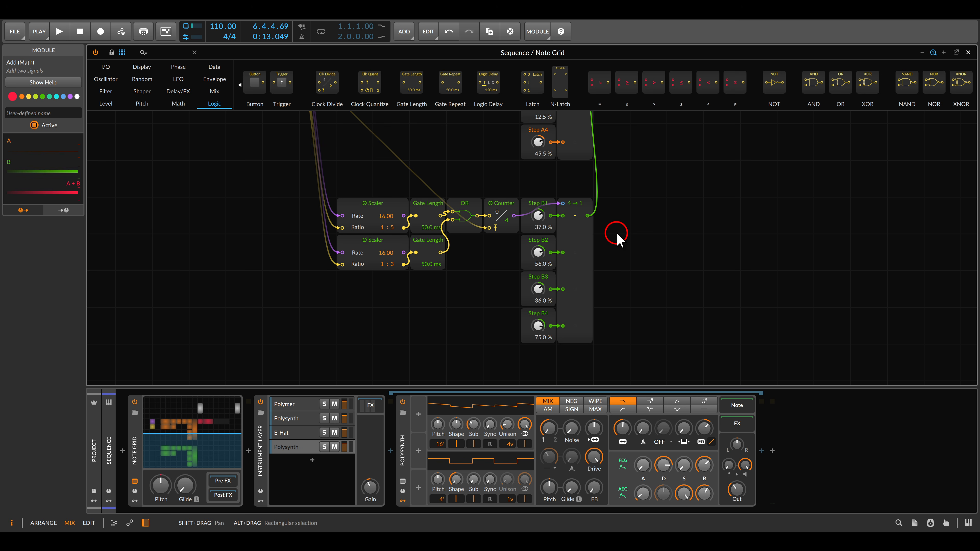
Step: Set the green sequencer's two phase scaler ratios to 1 : 9 and 1 : 7
scroll(397, 232, up, 3)
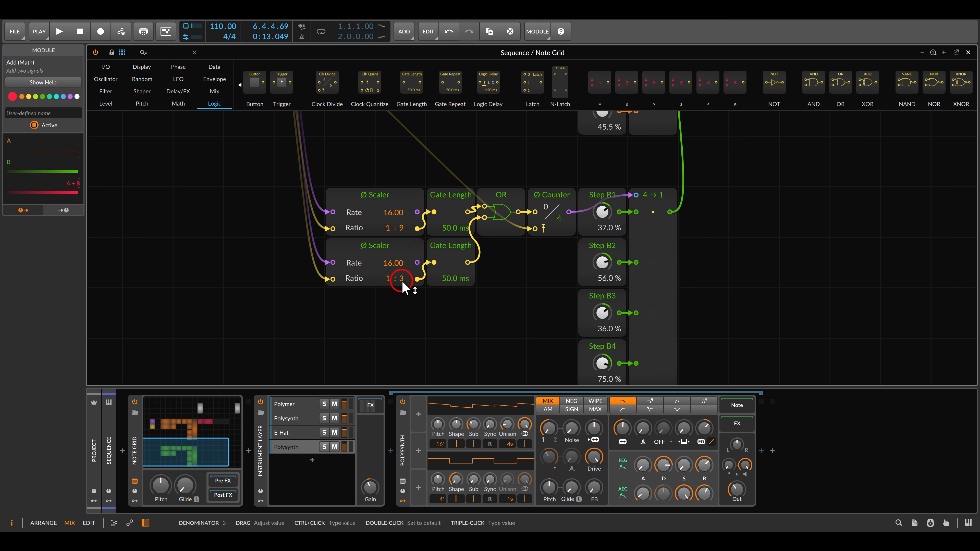
drag(400, 278, 408, 284)
click(431, 326)
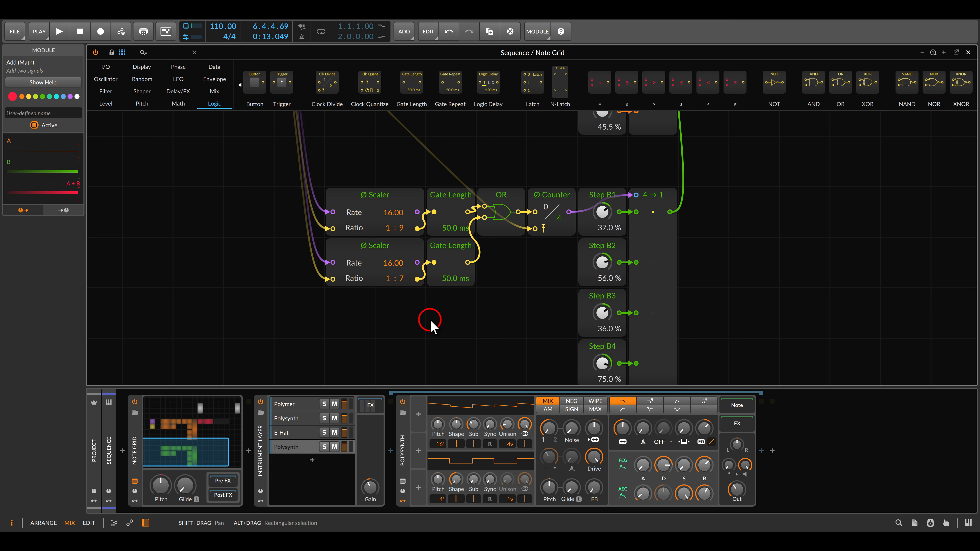
Step: Place an OR module between the note input and output modules and move the orange sequencer's gate cable from the output to its first input
scroll(431, 326, down, 5)
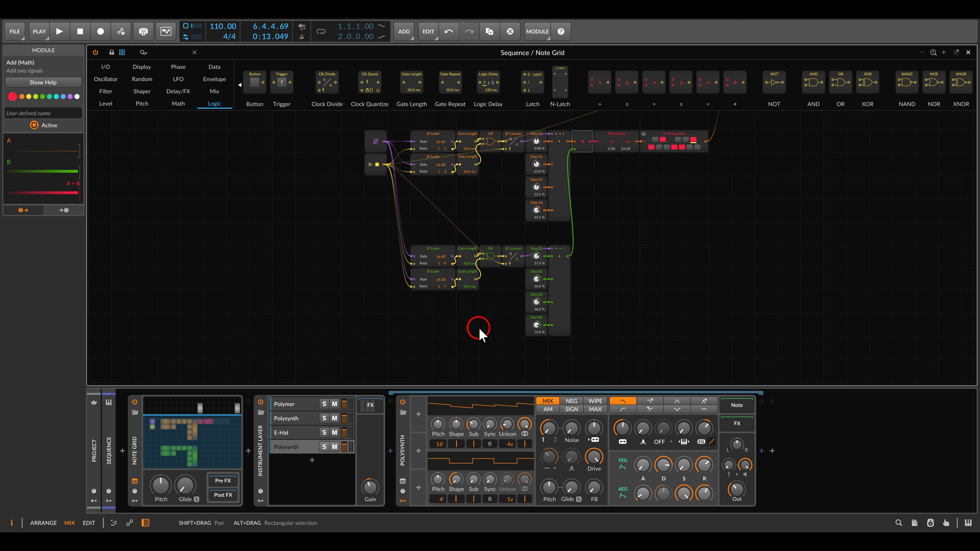
scroll(438, 342, down, 2)
scroll(571, 300, up, 3)
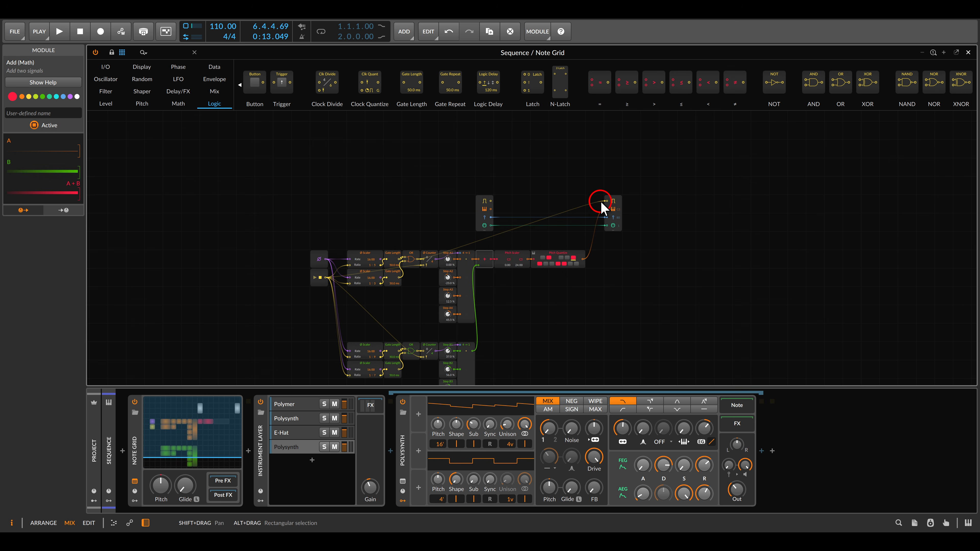
scroll(602, 206, up, 4)
drag(827, 96, 599, 167)
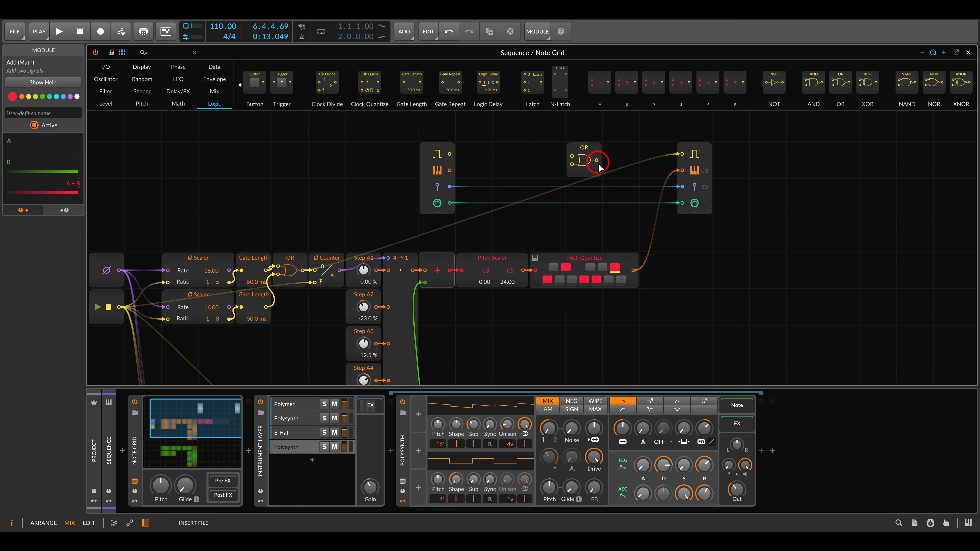
drag(682, 154, 571, 156)
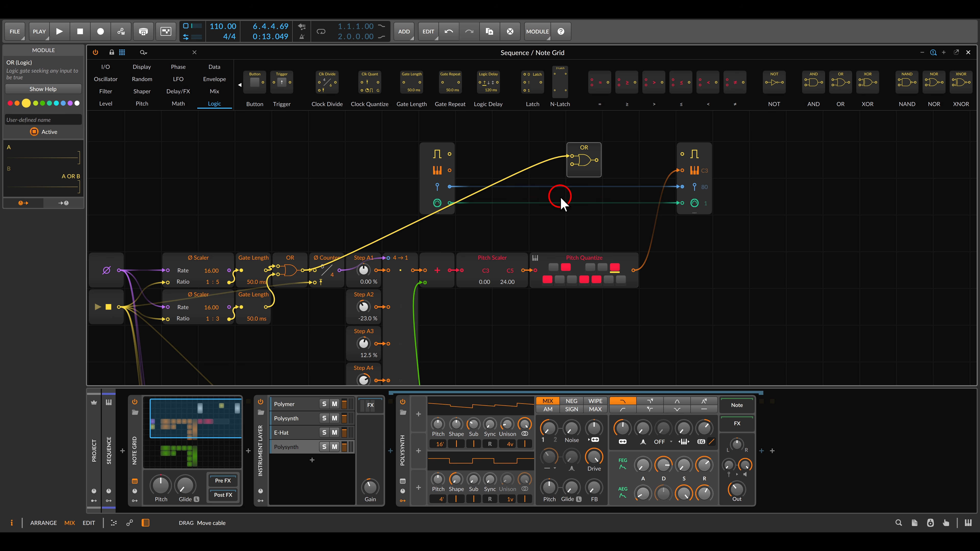
Step: Connect the green sequencer's OR output to the new OR module's second input, and wire the new module to the note output's gate
scroll(563, 216, down, 6)
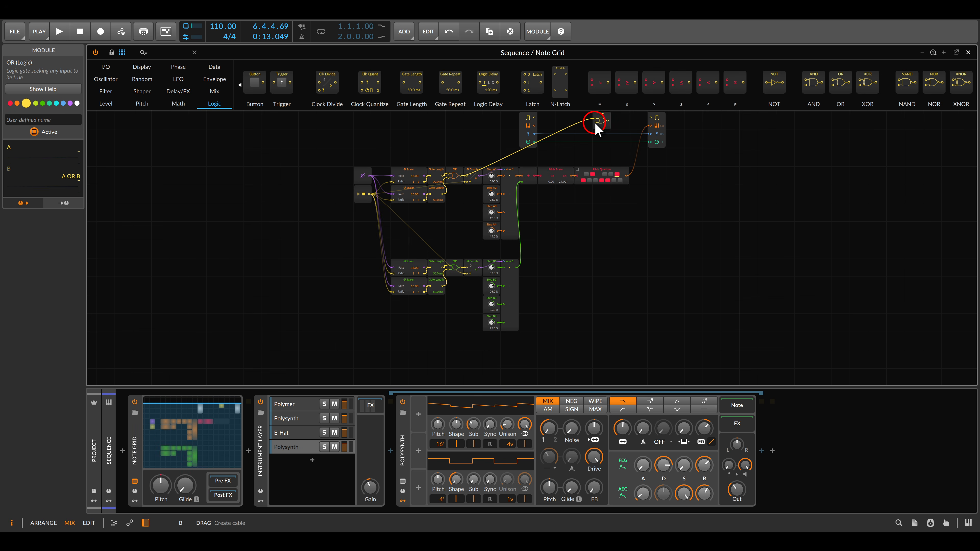
drag(596, 124, 469, 275)
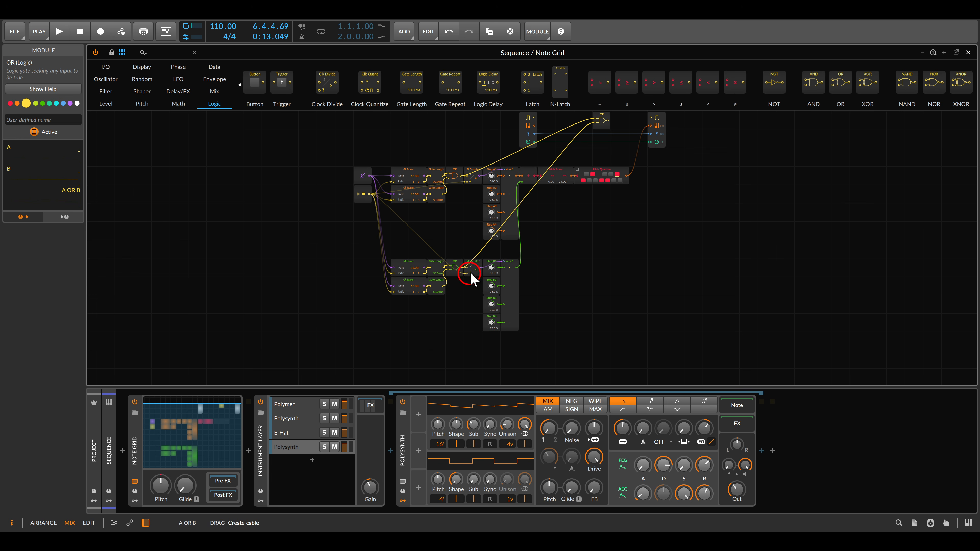
scroll(586, 202, up, 5)
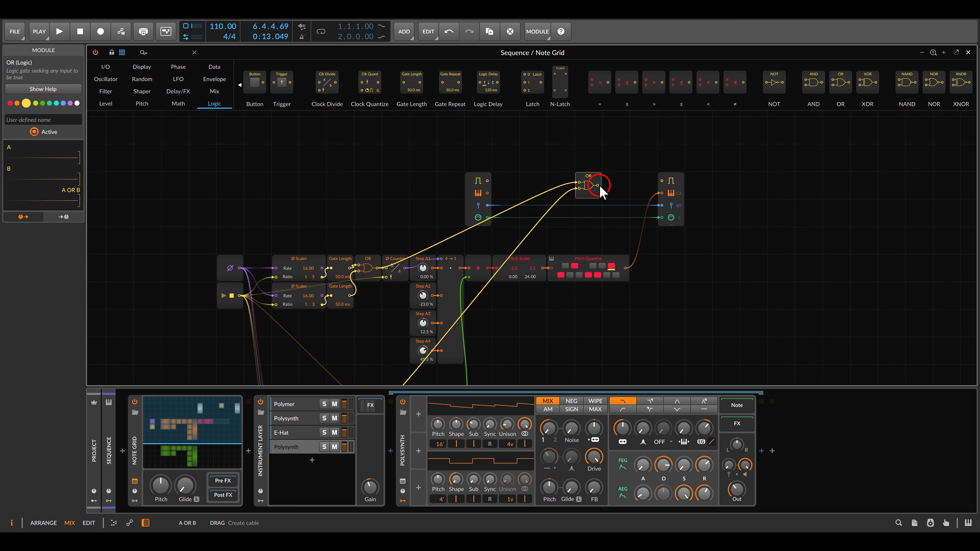
drag(598, 186, 660, 182)
scroll(579, 313, down, 5)
scroll(579, 313, left, 5)
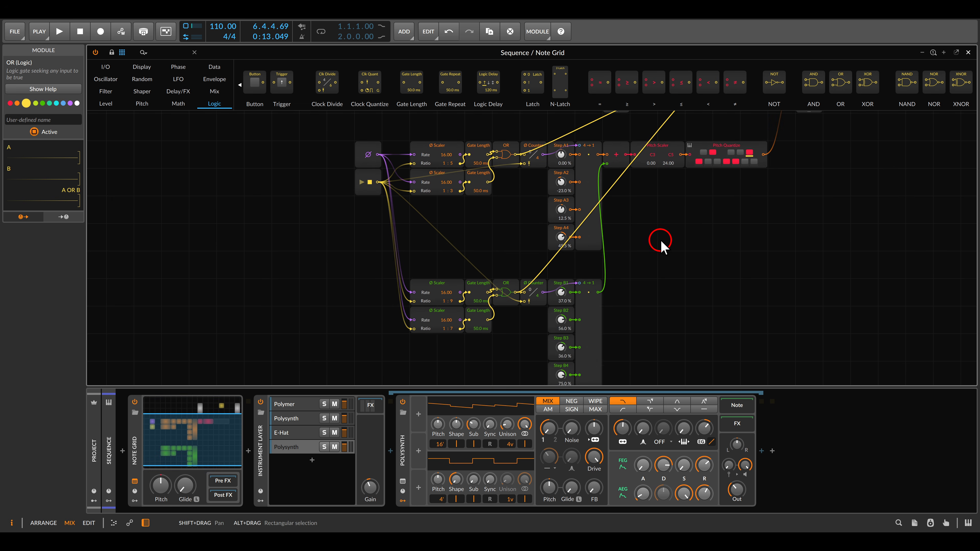
scroll(661, 262, down, 2)
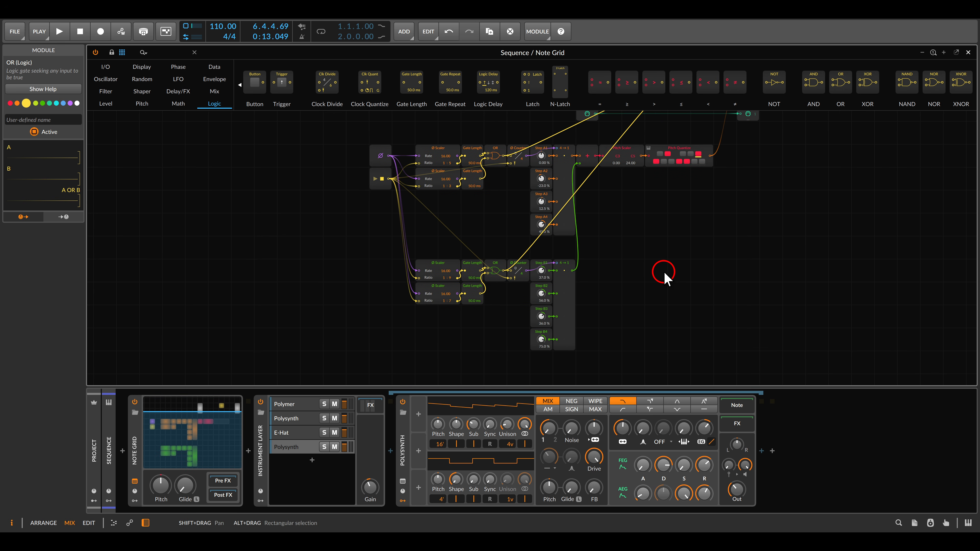
click(437, 171)
click(439, 293)
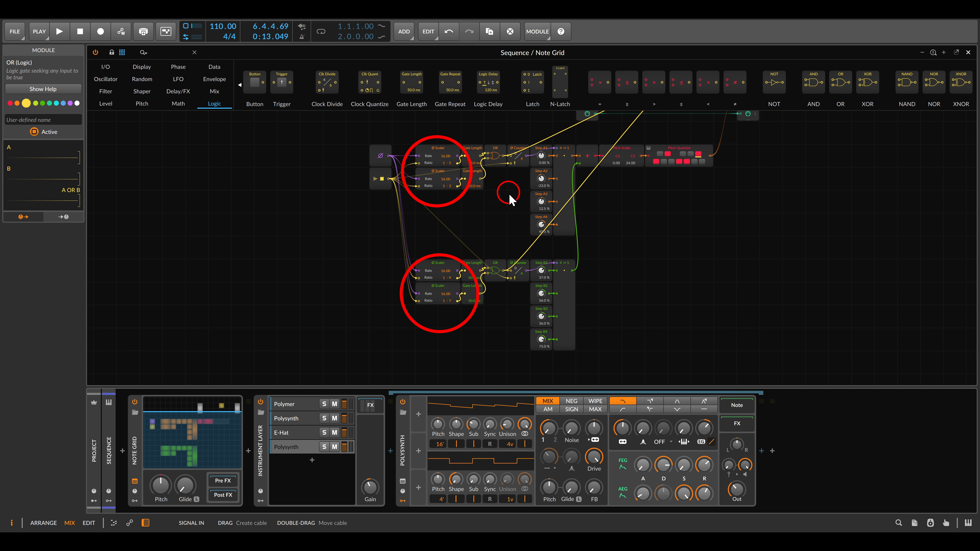
drag(505, 136, 580, 239)
drag(507, 253, 591, 350)
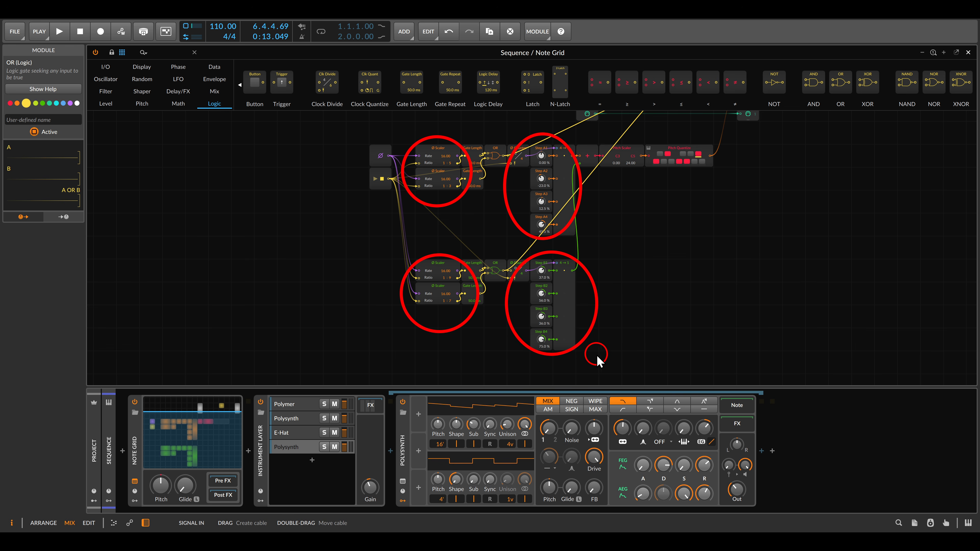
drag(586, 128, 742, 201)
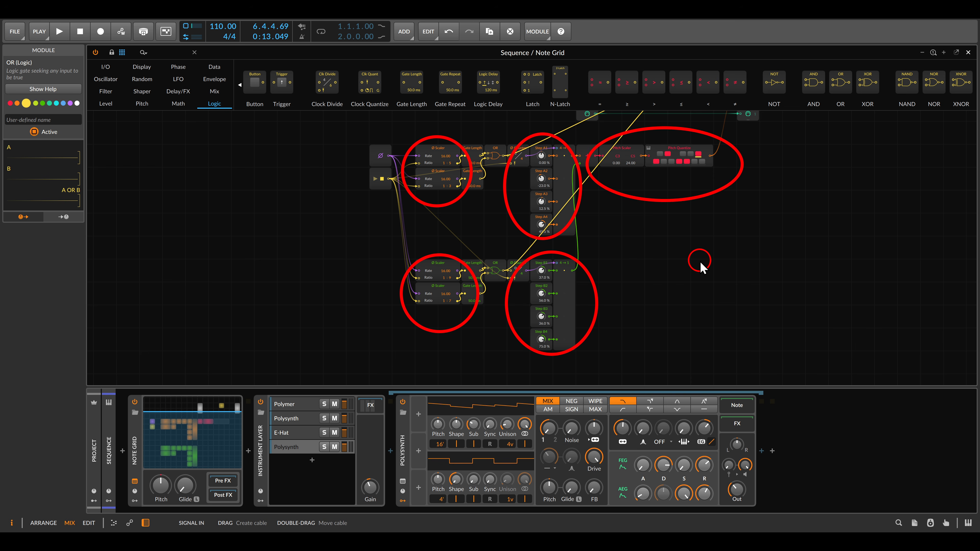
key(Escape)
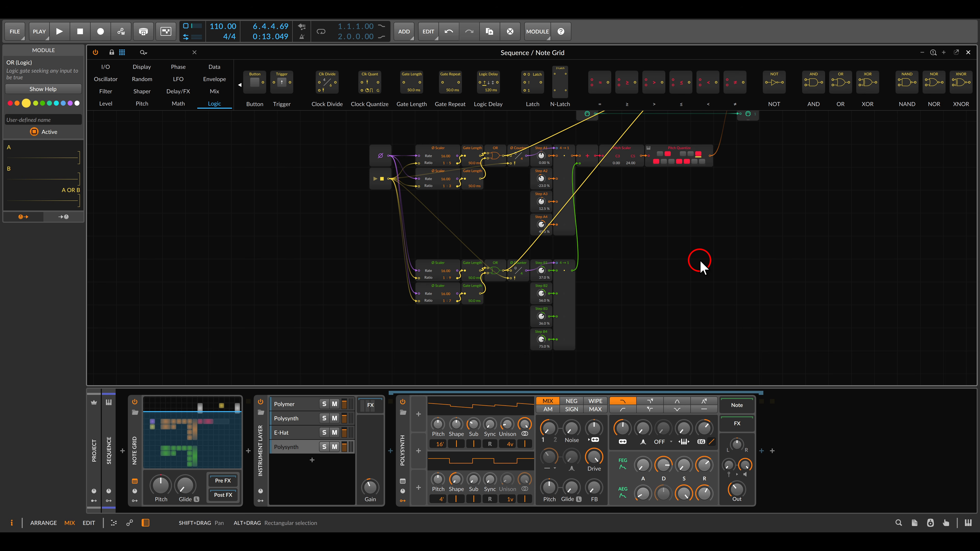
Step: Start playback to hear the two combined four-step sequences
key(space)
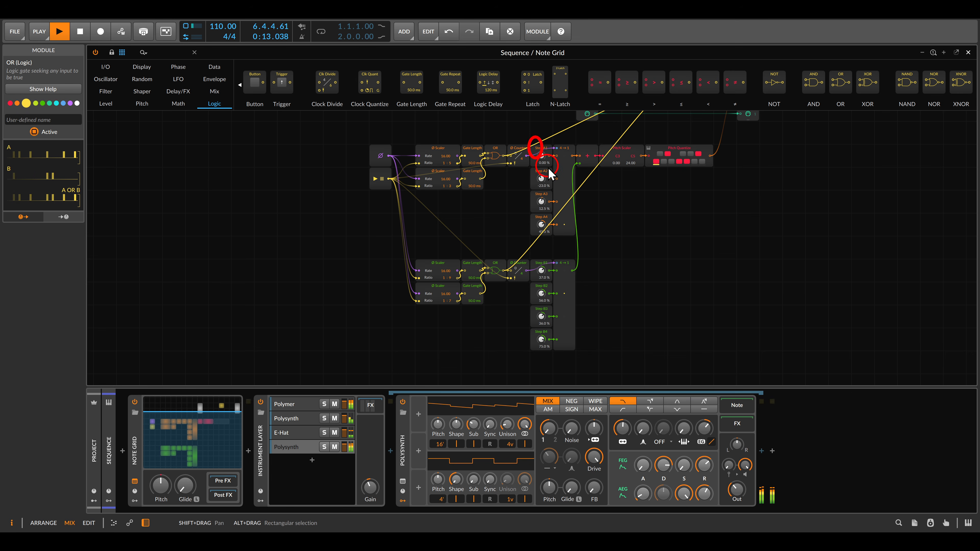
drag(548, 162, 601, 247)
drag(523, 257, 607, 366)
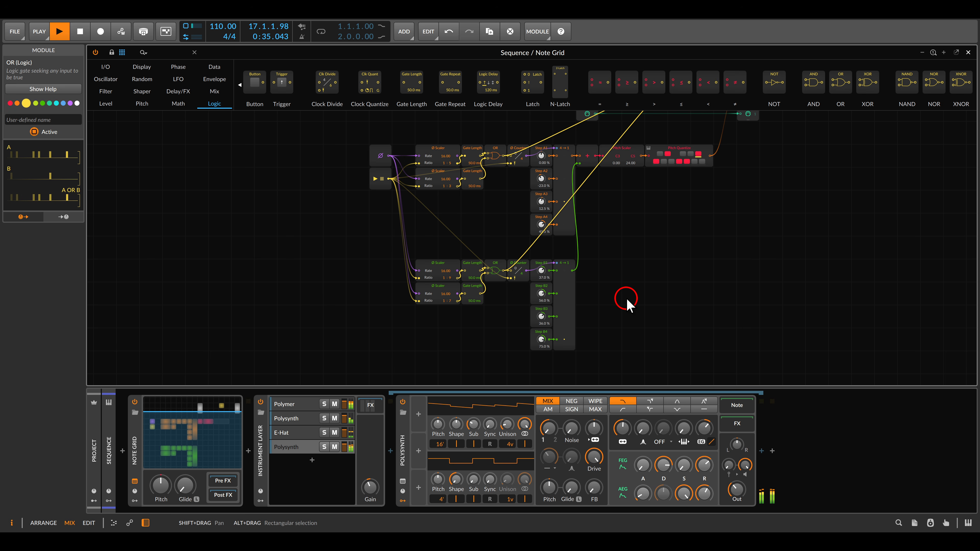
key(Escape)
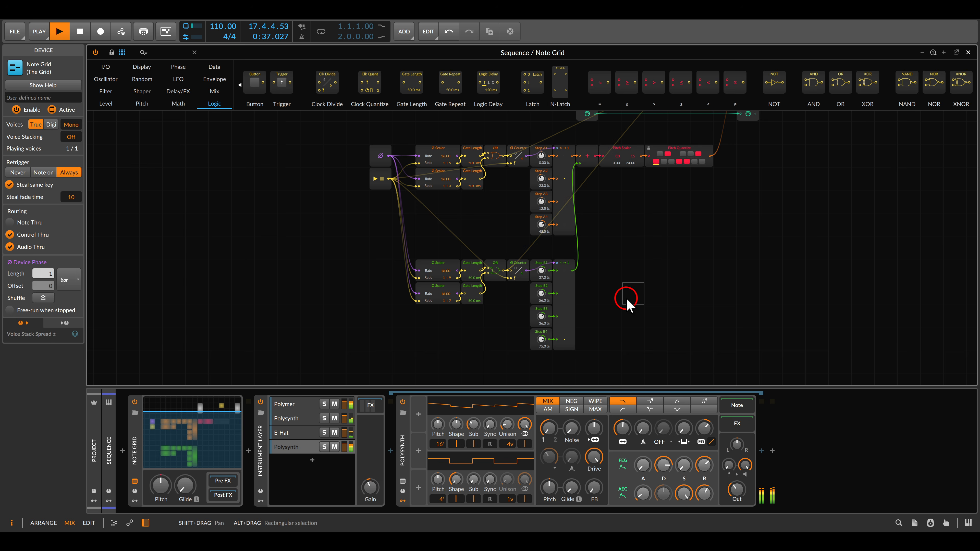
Step: Leave the Note Grid editor, look through the Bass, Arp and Drums tracks, and launch Scene 1 alongside the sequence
click(199, 65)
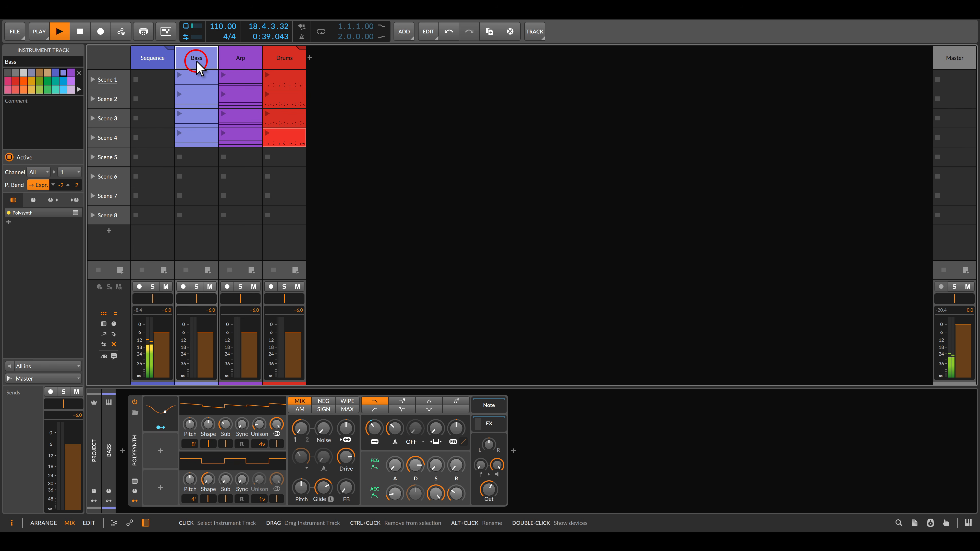
click(228, 59)
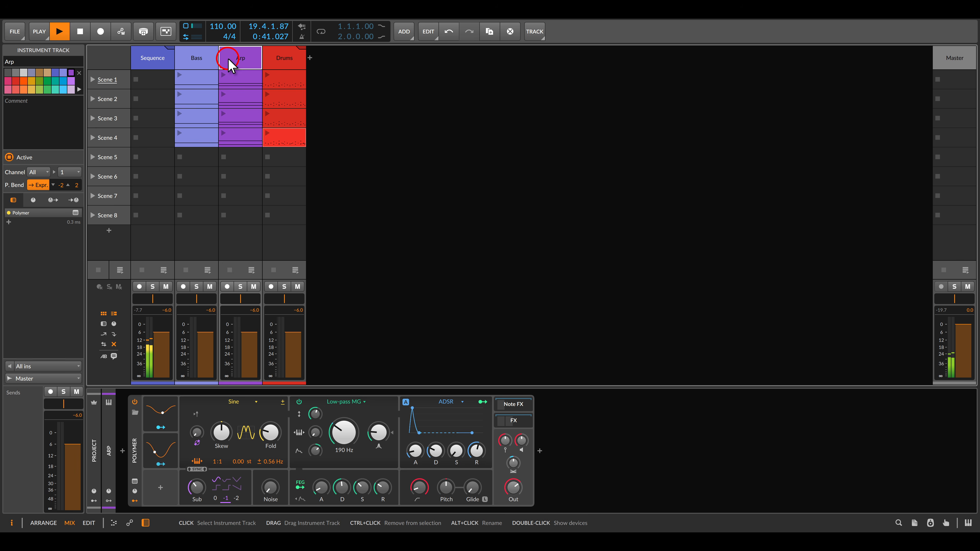
click(270, 59)
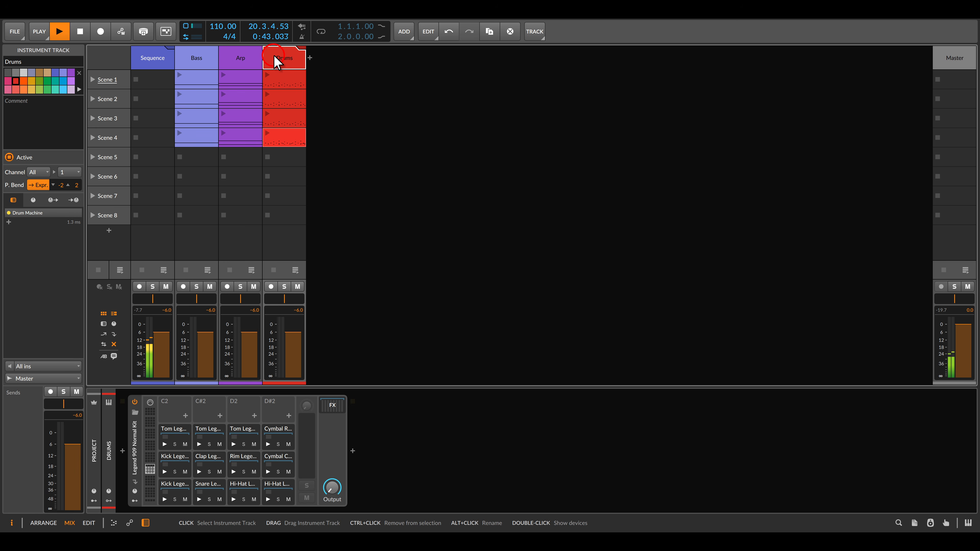
click(93, 80)
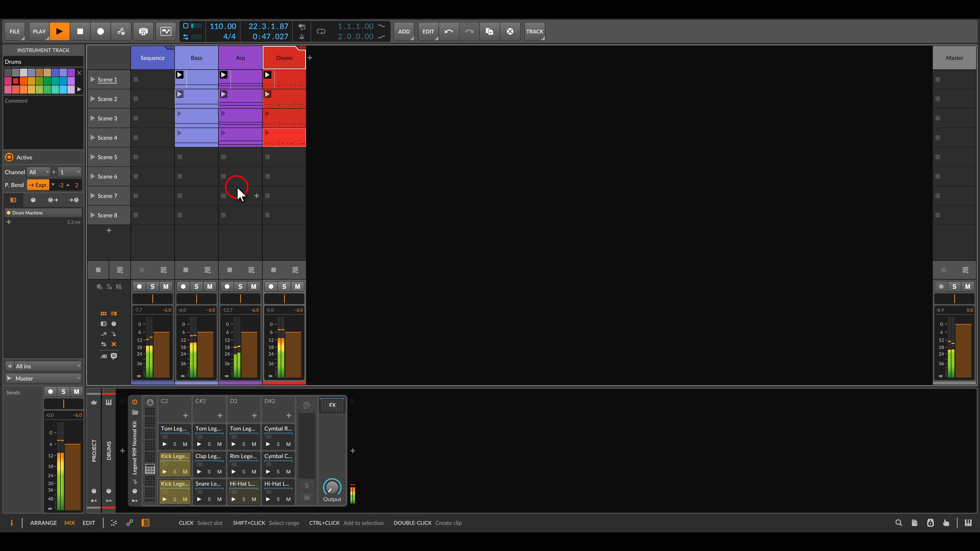
Step: Sweep the Filter+ cutoff in the Sequence track's Instrument Layer FX chain through 1.46 kHz, 226 Hz and 2.79 kHz down to 932 Hz
click(153, 56)
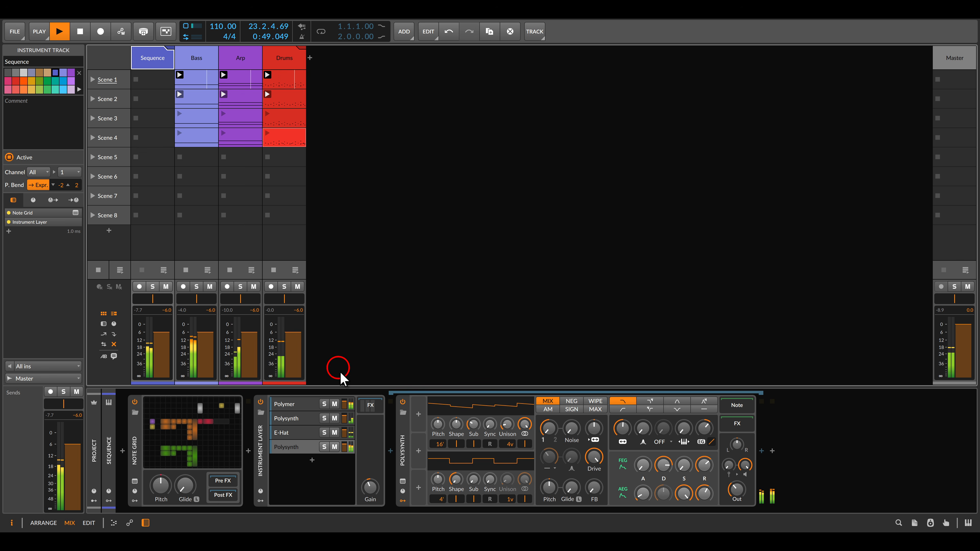
click(369, 403)
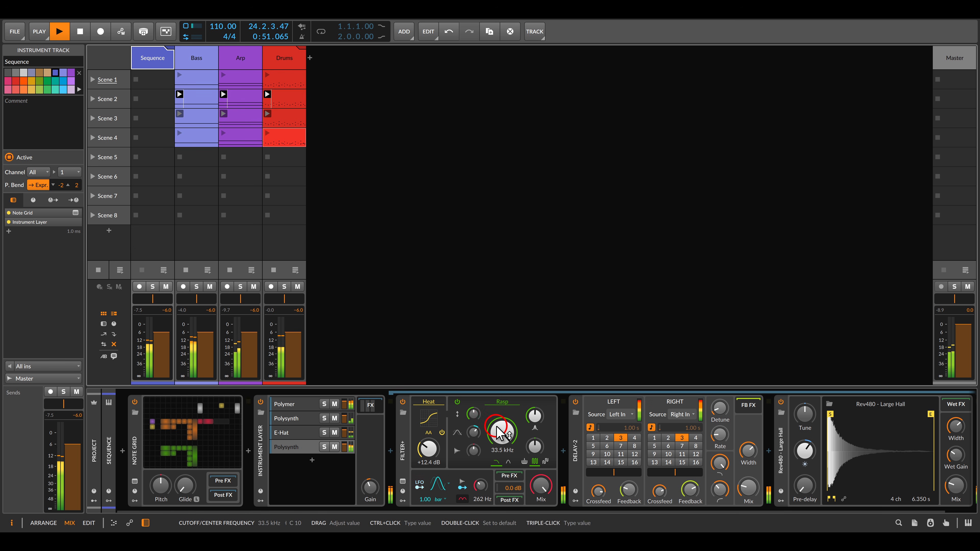
drag(501, 434, 501, 471)
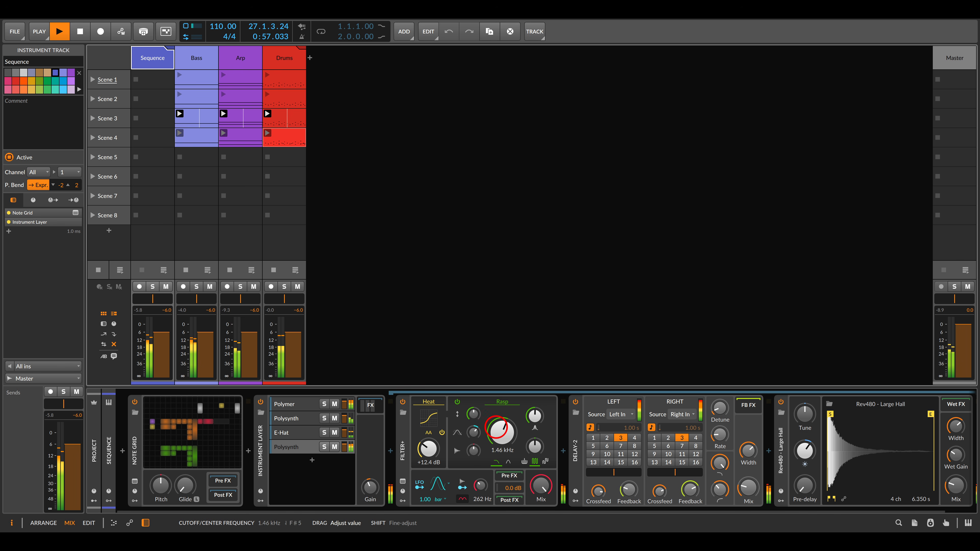
drag(500, 471, 500, 478)
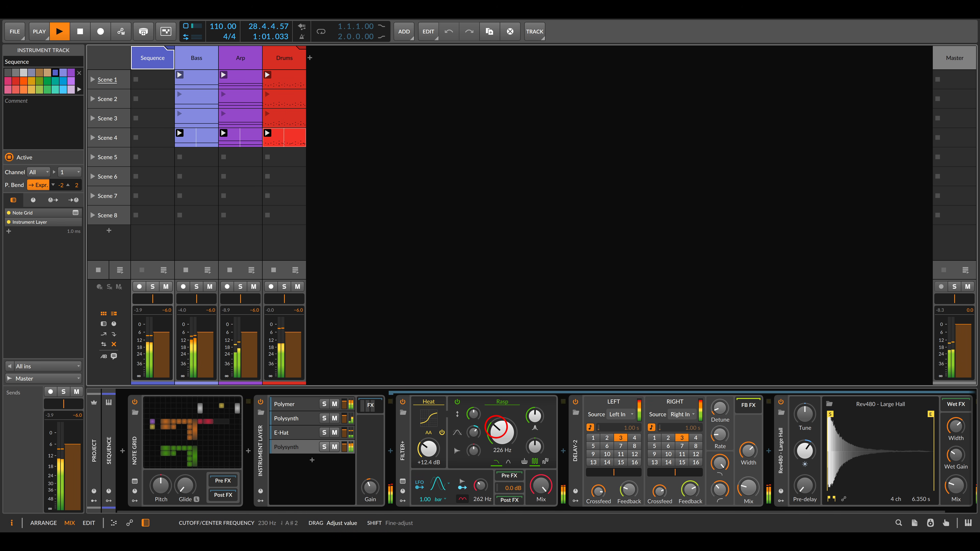
mouse_move(496, 428)
mouse_down()
mouse_move(532, 420)
mouse_move(509, 435)
mouse_move(502, 427)
mouse_move(513, 439)
mouse_move(513, 430)
mouse_move(505, 440)
mouse_up()
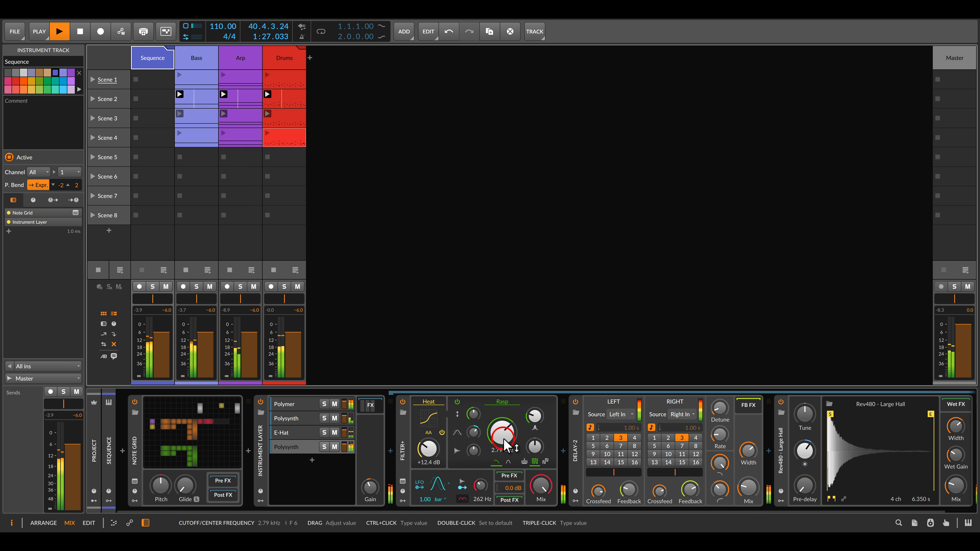
drag(506, 444, 506, 468)
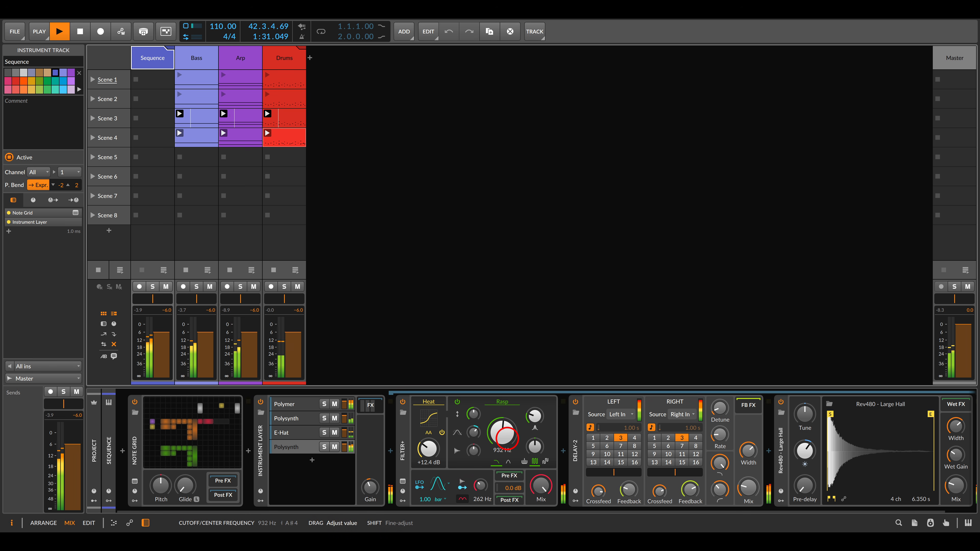